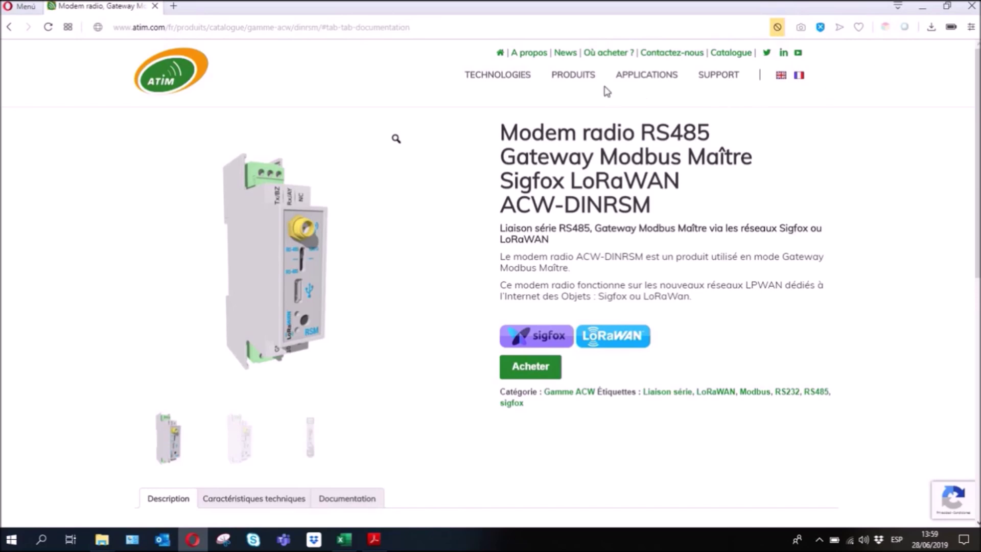
Review the ACW-DINRSM product page and open its Documentation section
mouse_move(587, 83)
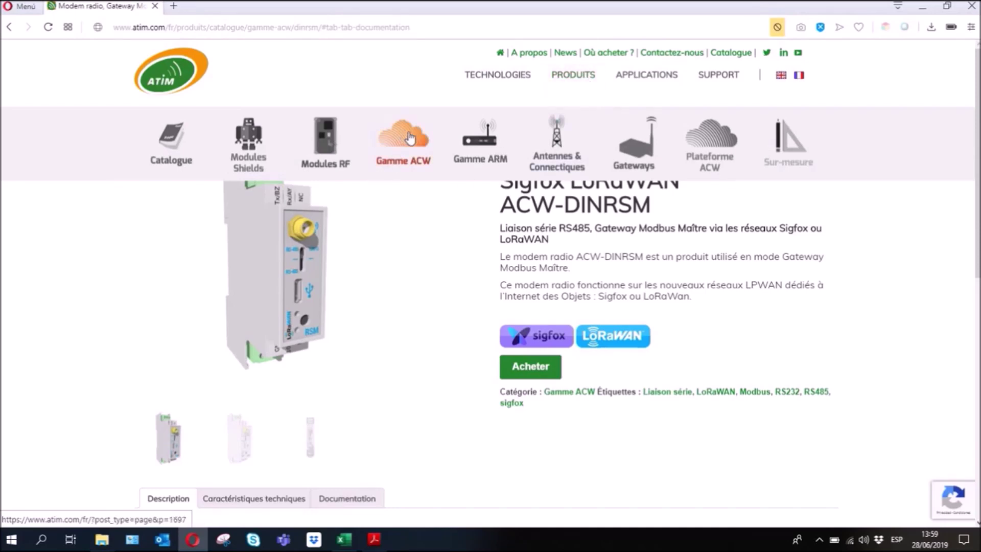
left_click_drag(499, 204, 657, 207)
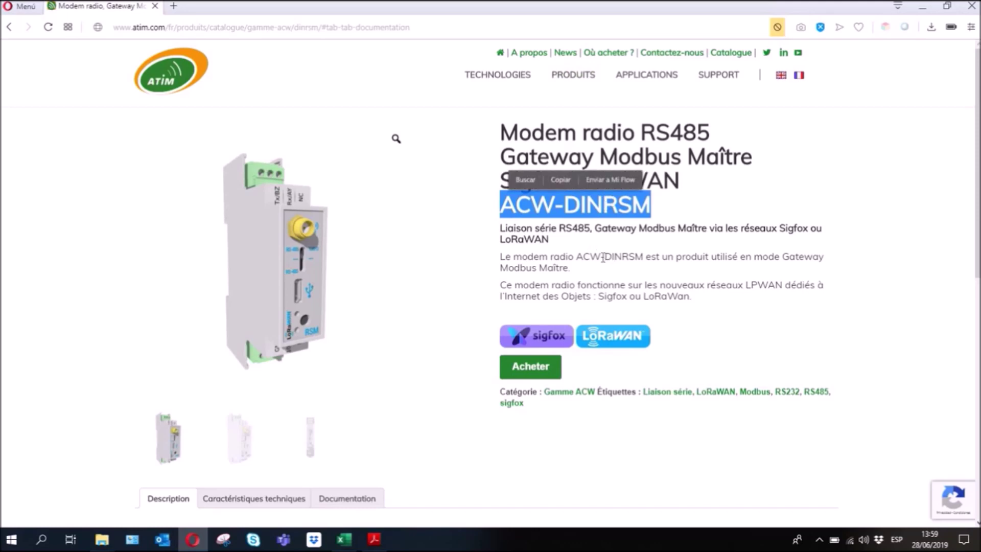
scroll(598, 269, "down", 1)
scroll(575, 264, "down", 1)
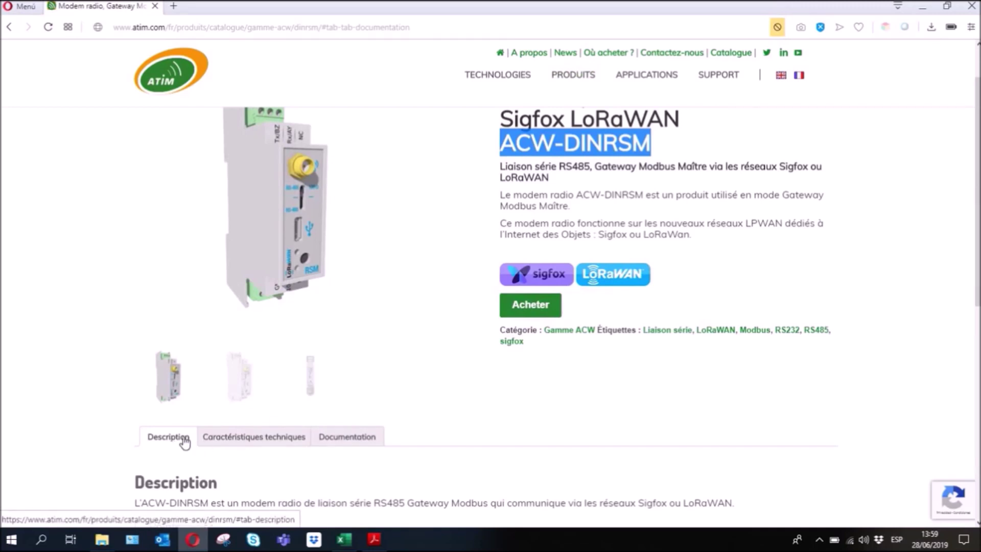
left_click(339, 440)
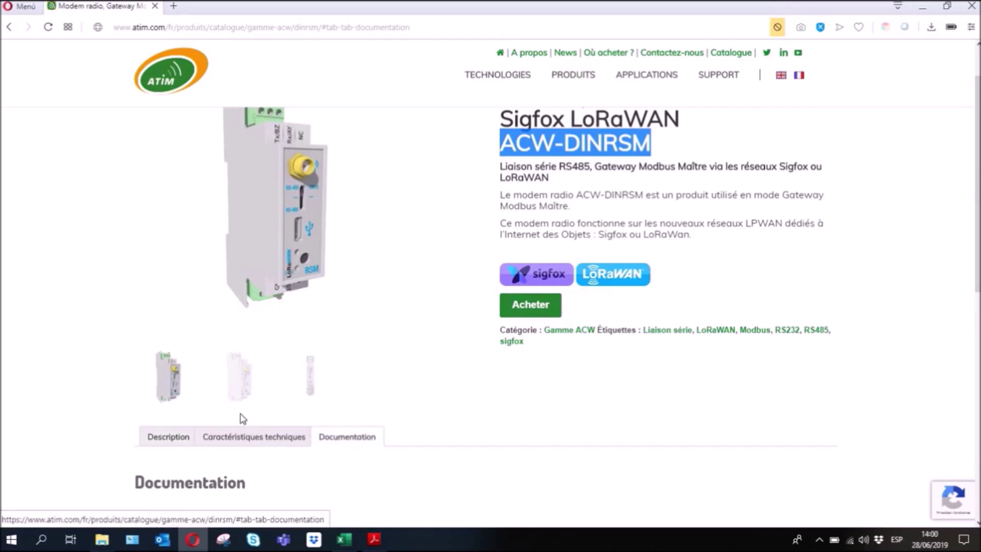
scroll(243, 419, "down", 4)
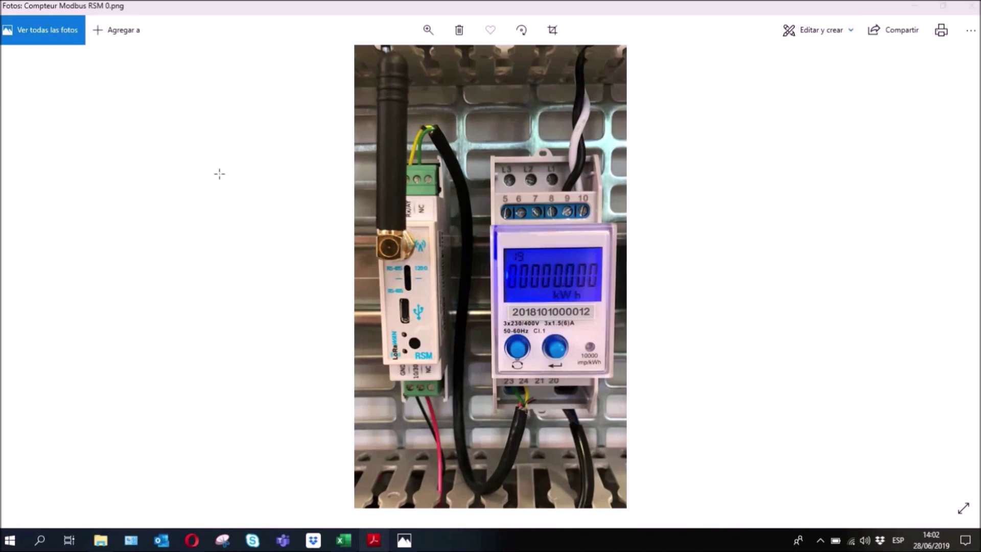
View the ACW-DINRSM user guide in Adobe Acrobat Reader, return to the meter wiring photo and check the hidden system tray items
key("alt+Tab")
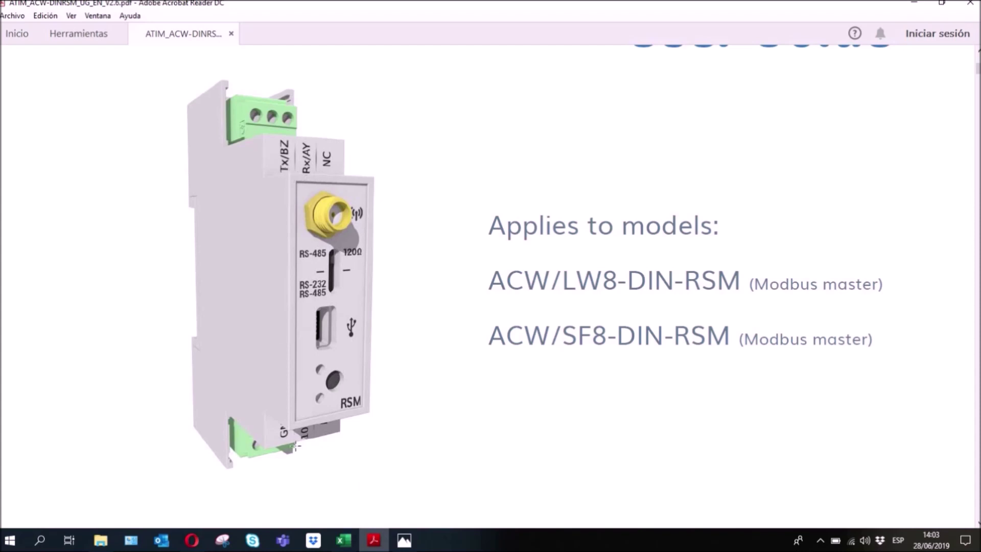
left_click(411, 545)
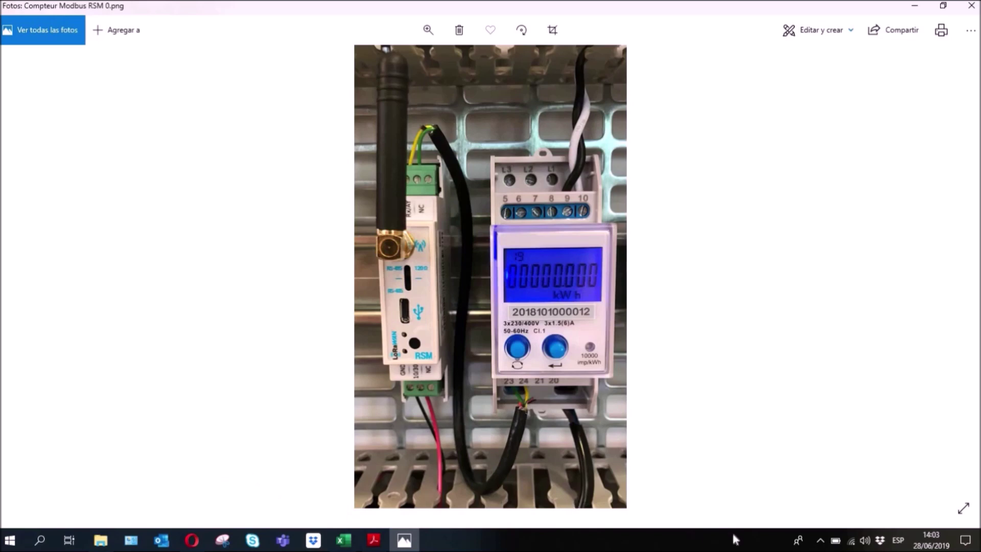
left_click(820, 540)
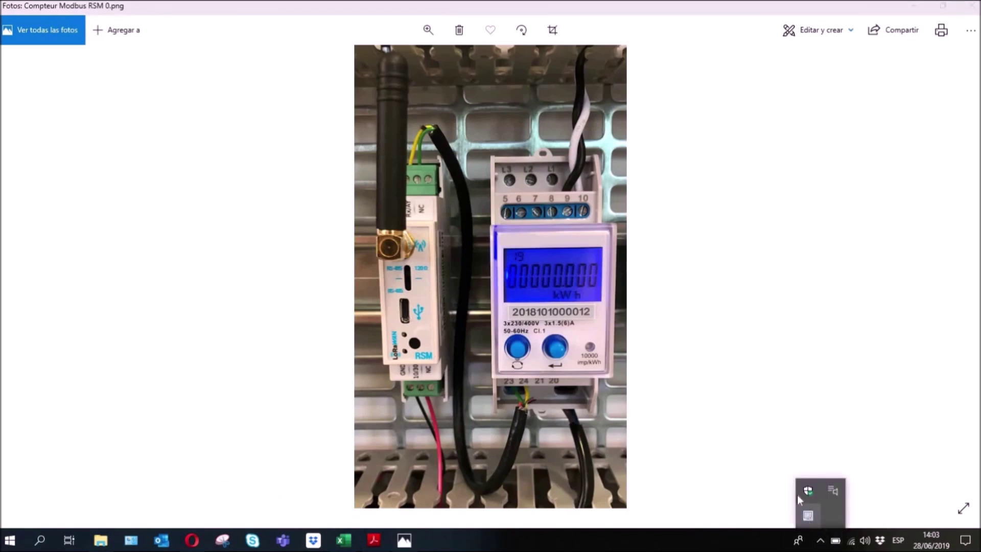
right_click(808, 516)
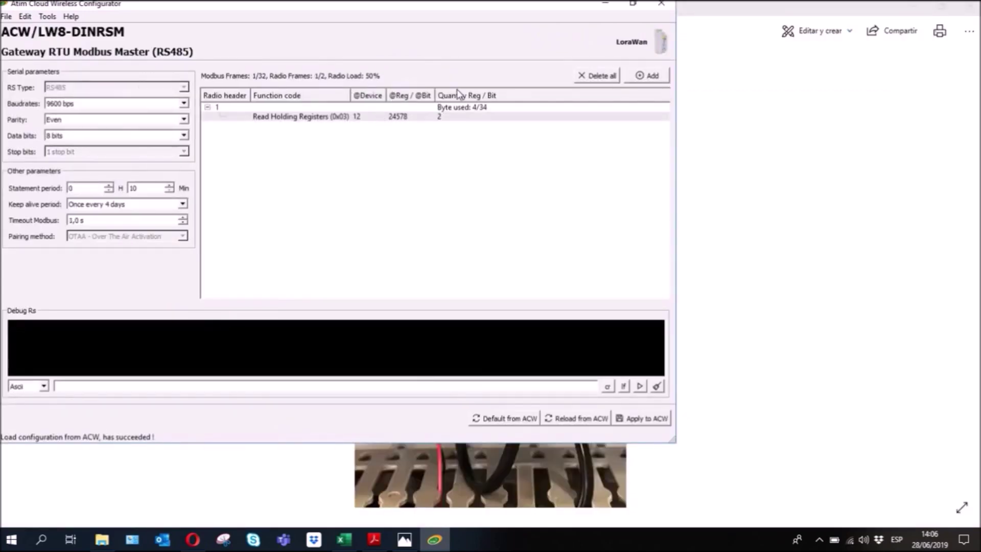
Delete all existing Modbus frames and load the default settings from the ACW modem
left_click(633, 4)
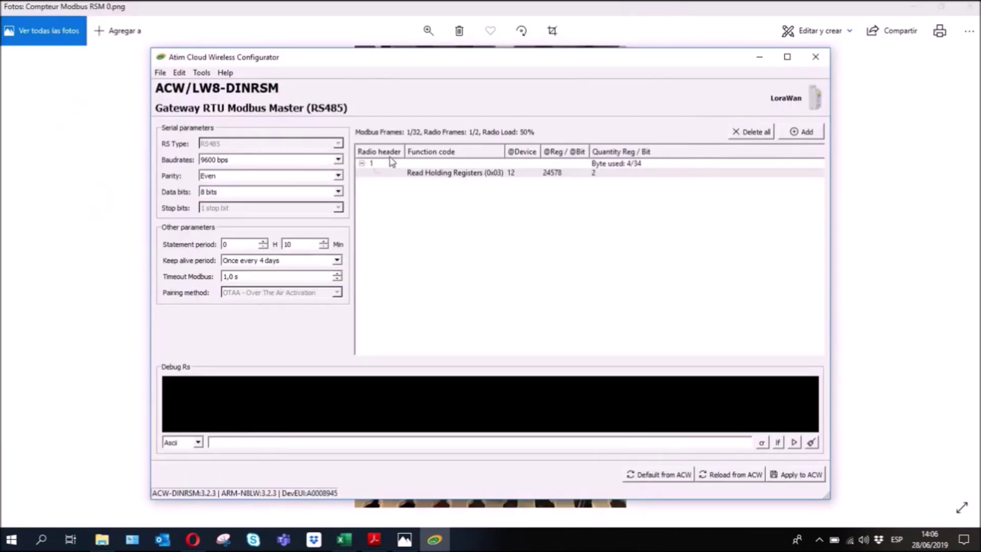
left_click(452, 175)
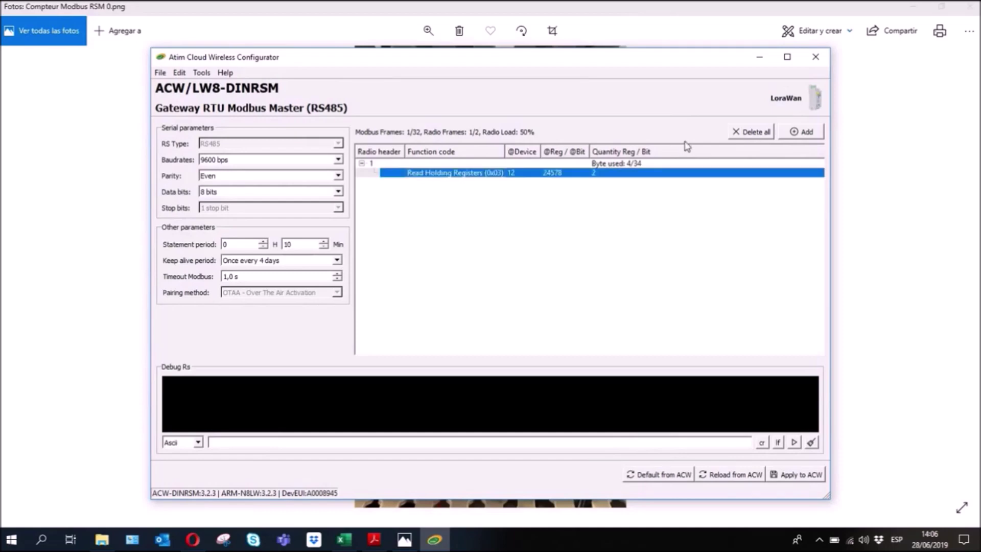
left_click(752, 134)
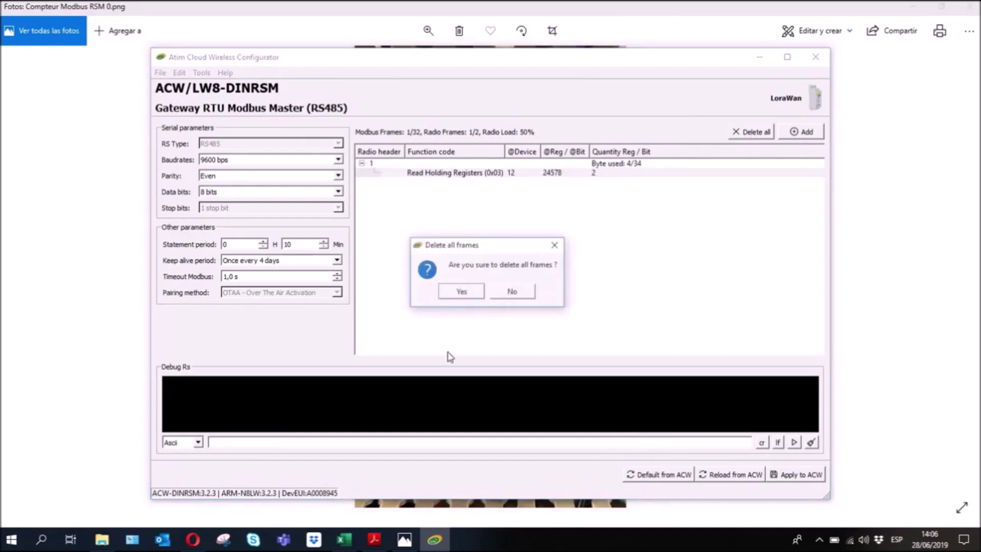
left_click(451, 293)
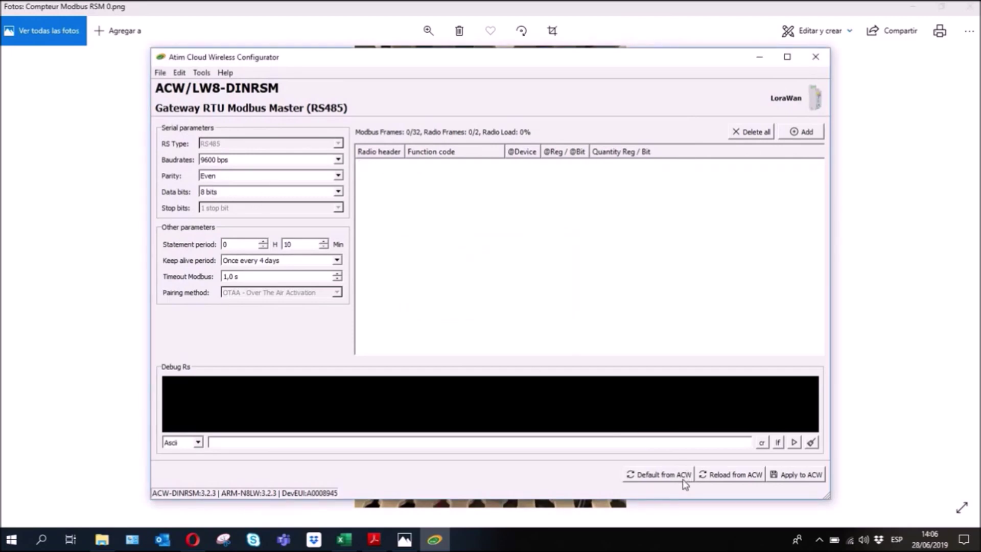
left_click(664, 475)
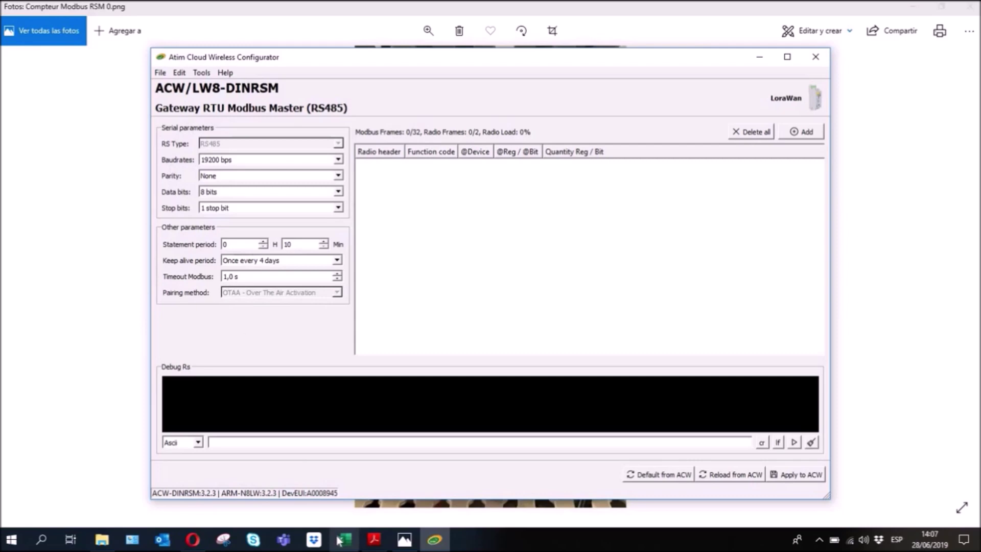
Look up the meter's baud rate in the Excel Modbus table and set the configurator's baud rate to 9600 bps
mouse_move(339, 541)
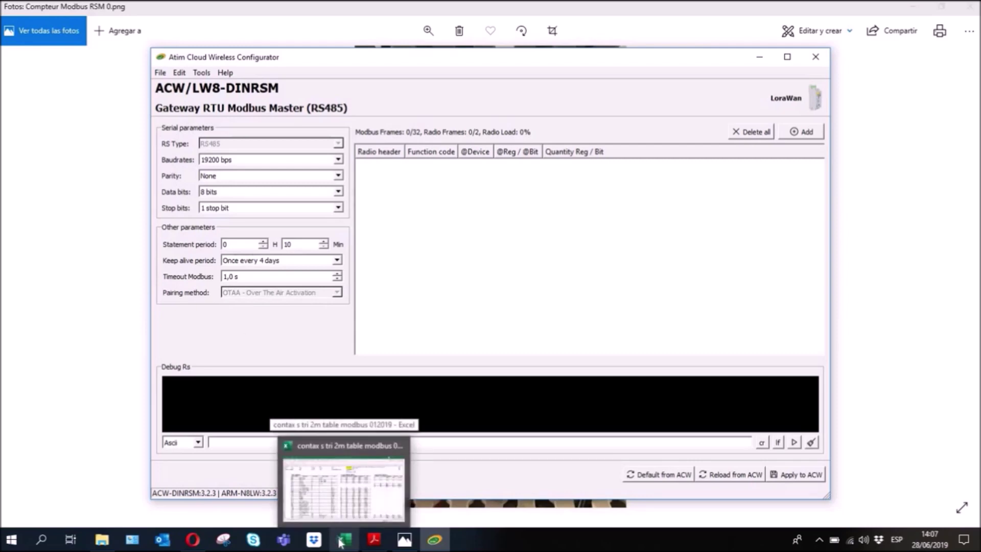
left_click(340, 541)
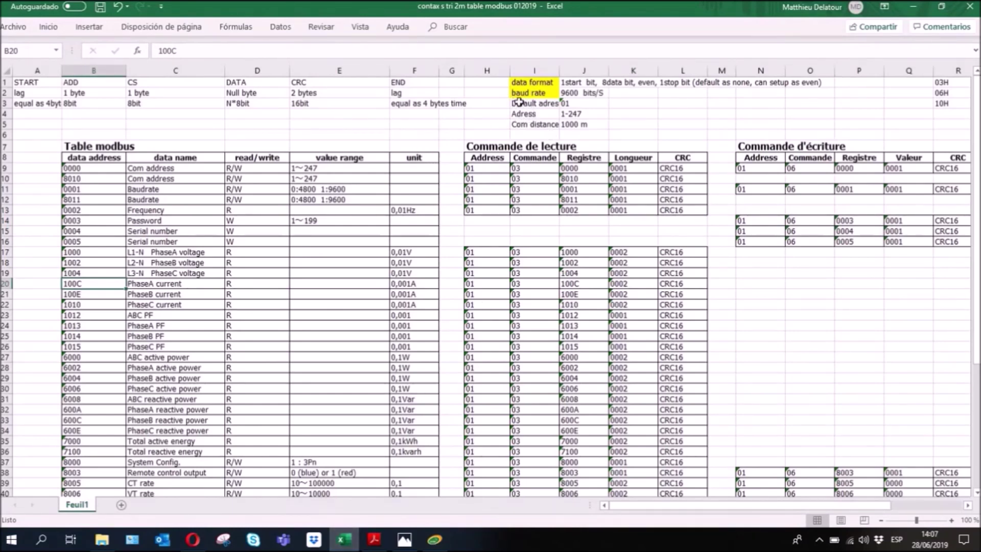
left_click(591, 99)
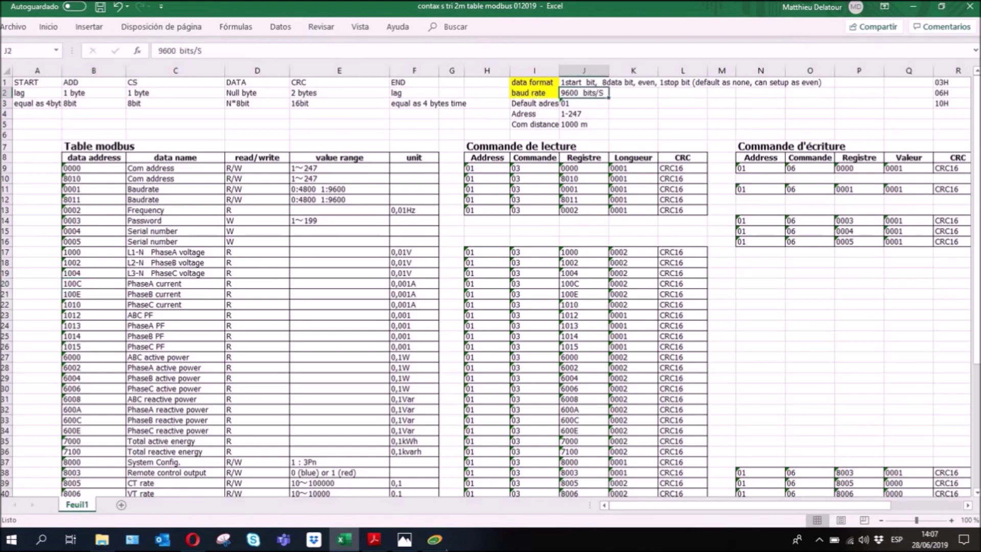
left_click(435, 539)
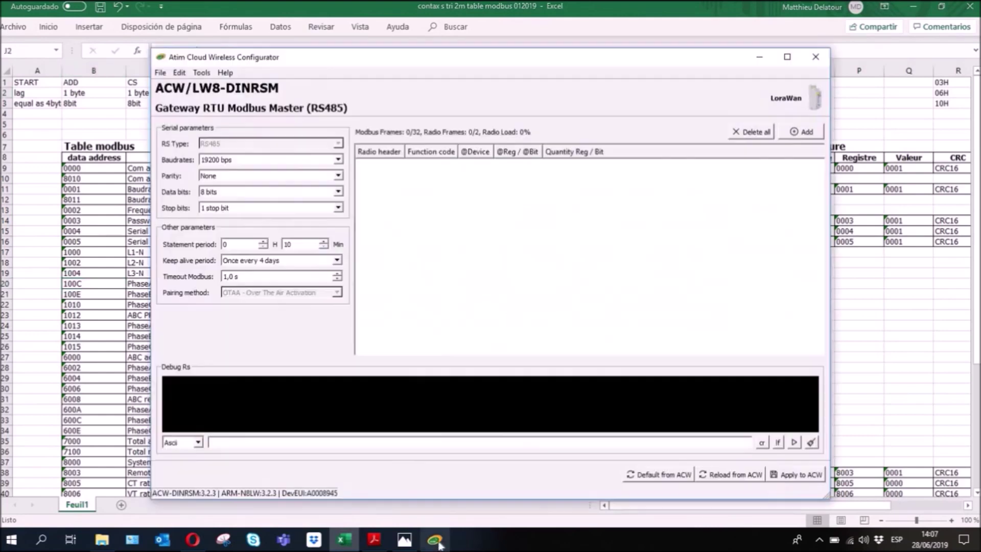
left_click(338, 160)
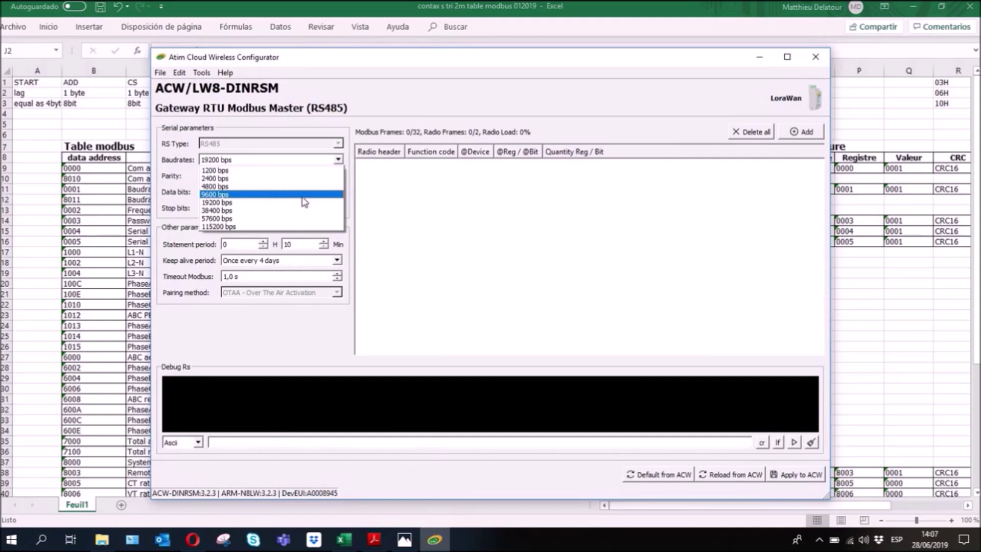
left_click(302, 196)
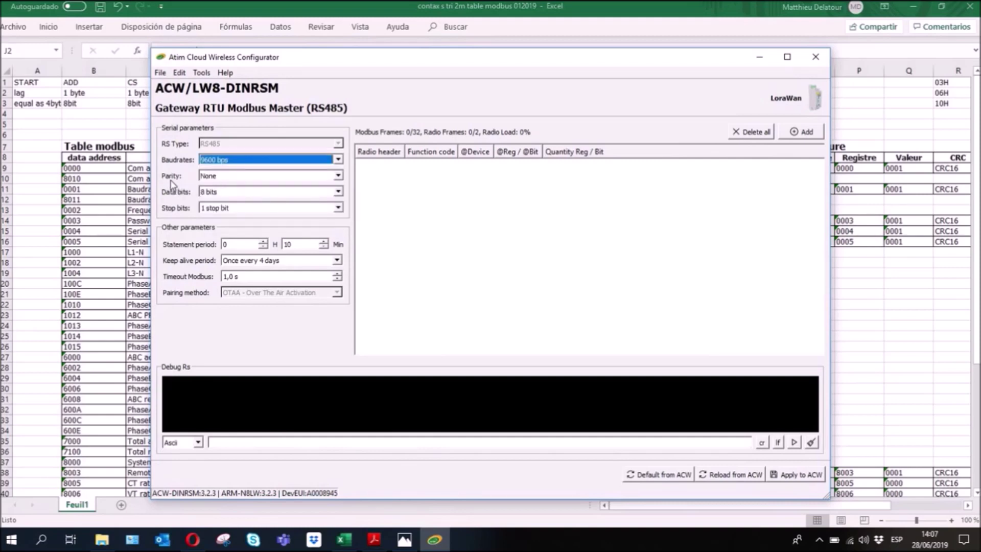
Uncover the data format row of the Modbus table and set the serial parity to Even
left_click_drag(672, 63, 691, 144)
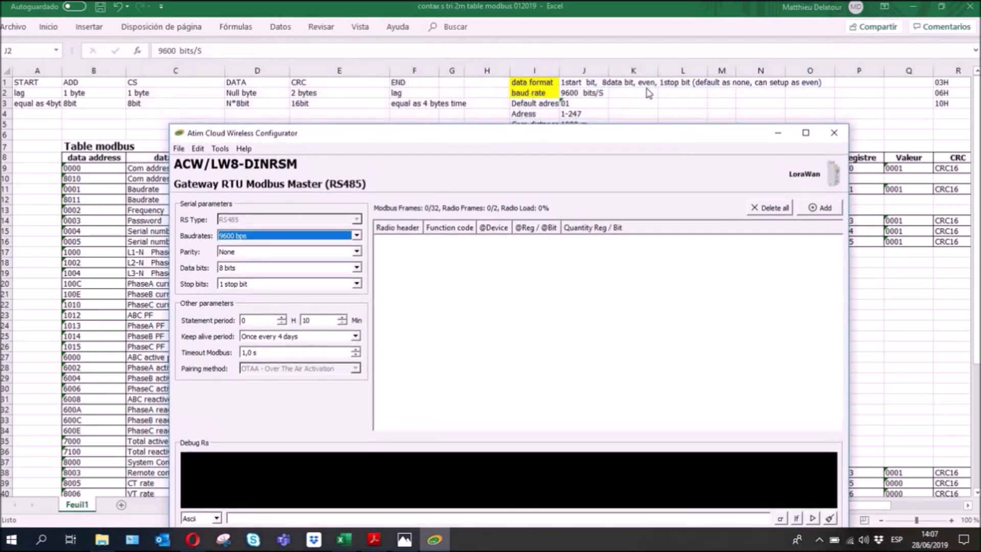
left_click(285, 253)
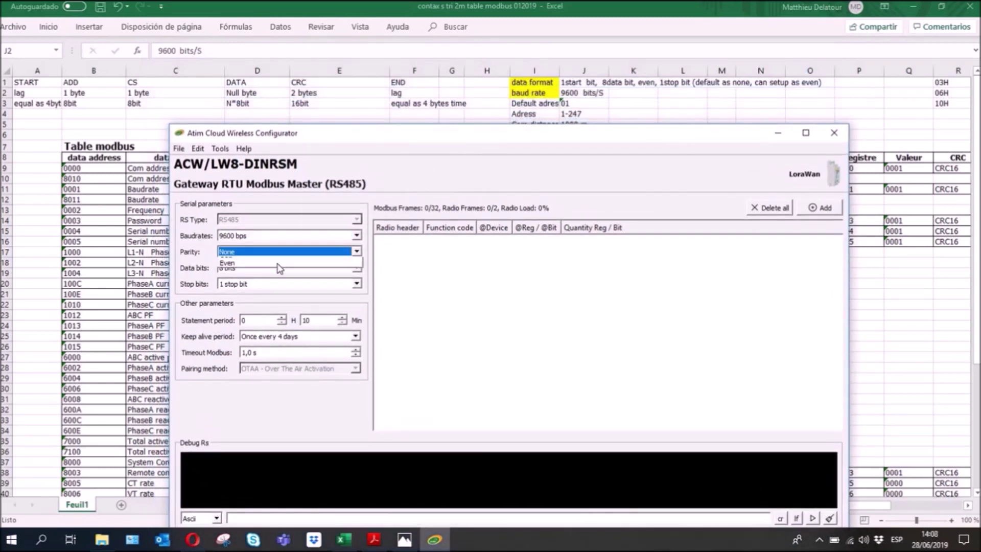
left_click(276, 279)
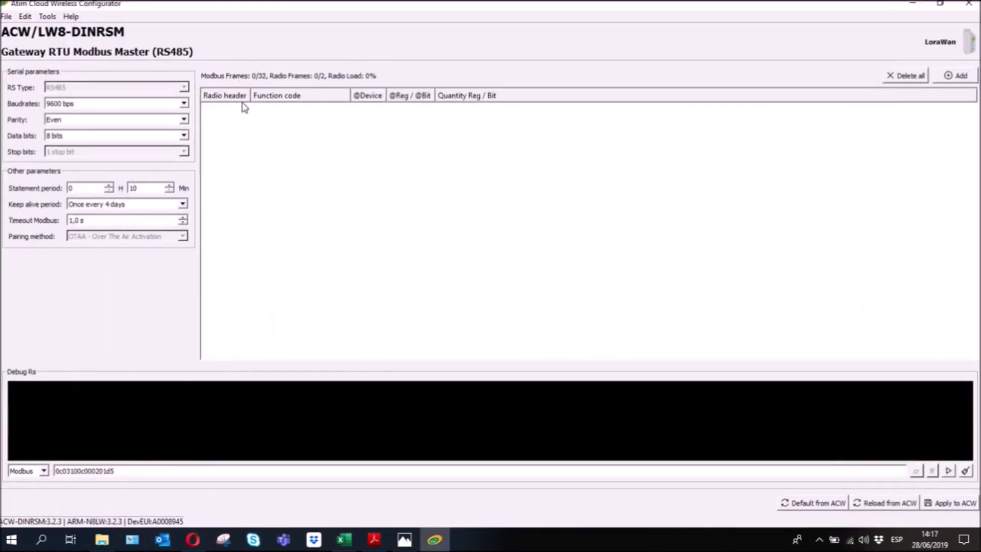
Start a new Modbus frame and choose Read Holding Registers (0x03) as its function code, consulting the read commands in the Excel Modbus table
right_click(586, 143)
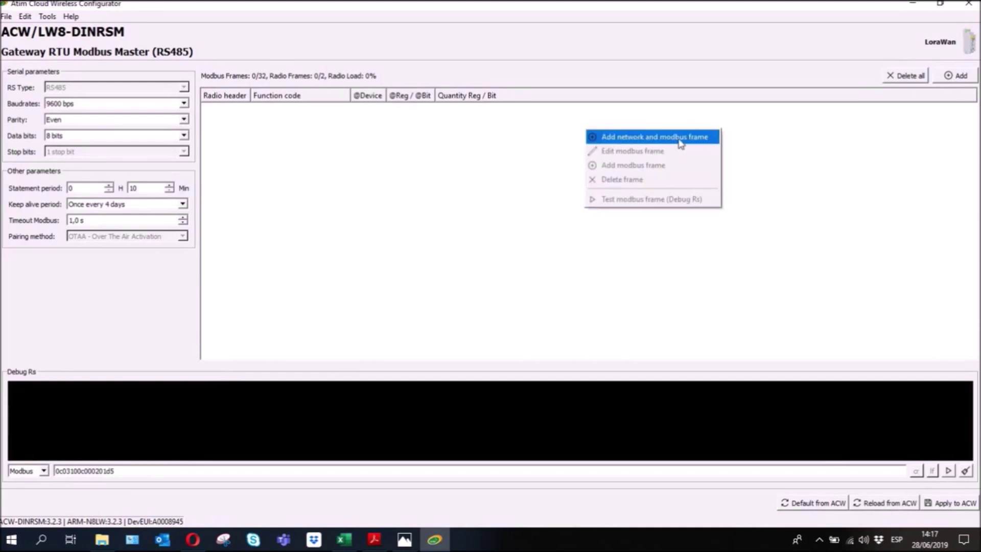
left_click(958, 76)
left_click(957, 76)
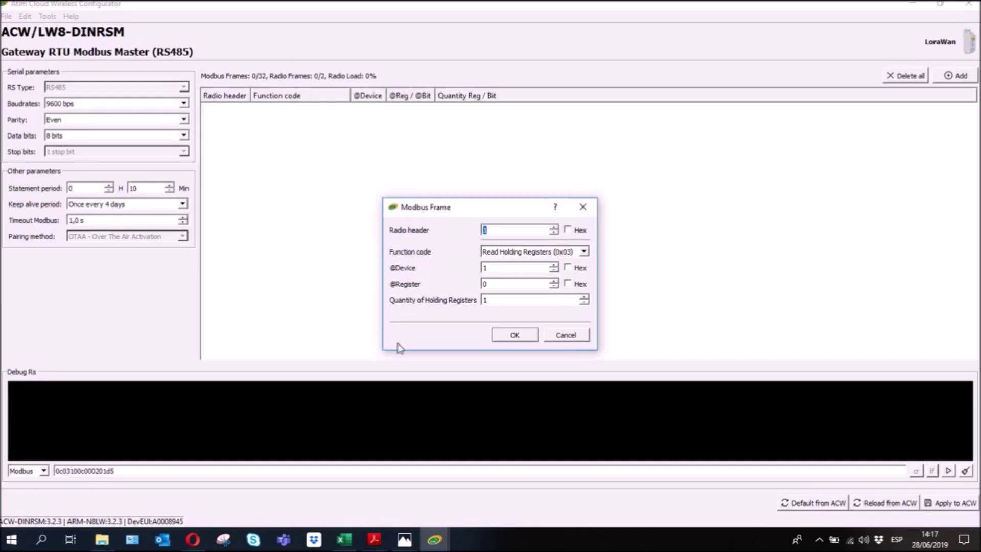
left_click(344, 540)
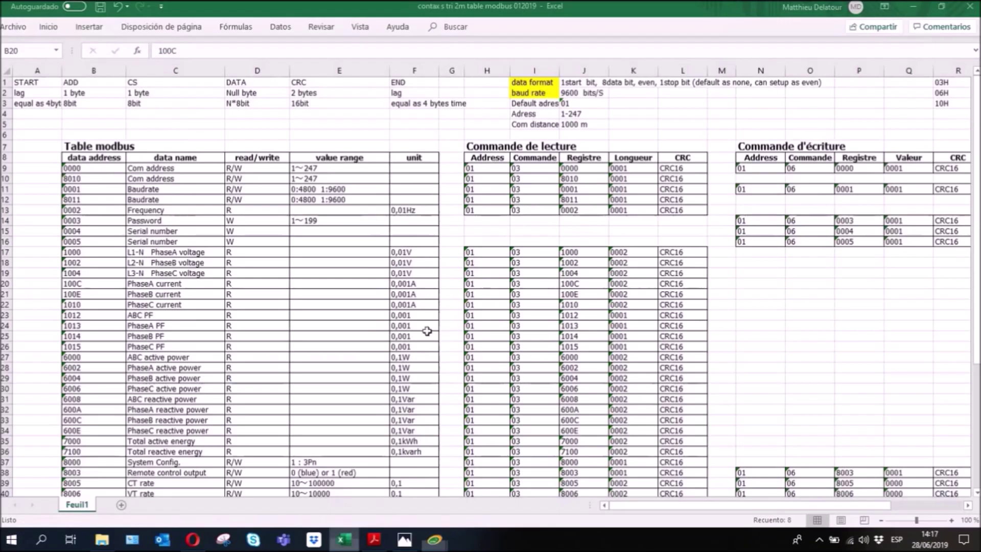
left_click(452, 256)
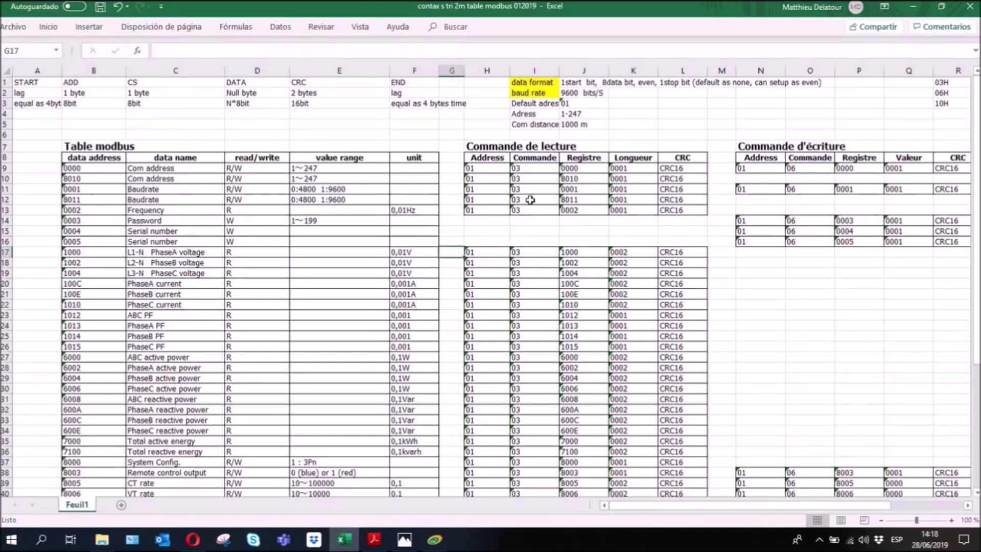
left_click_drag(525, 161, 521, 472)
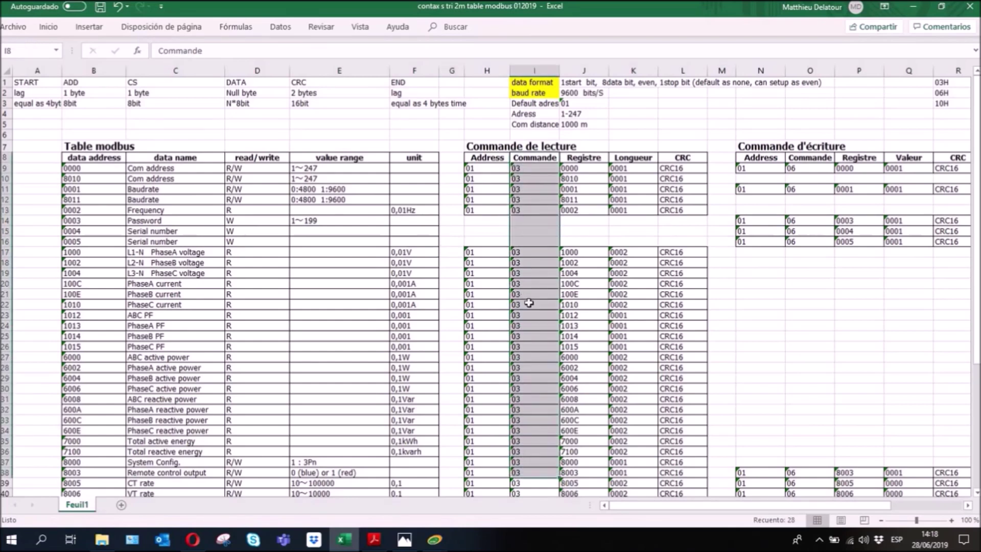
mouse_move(435, 541)
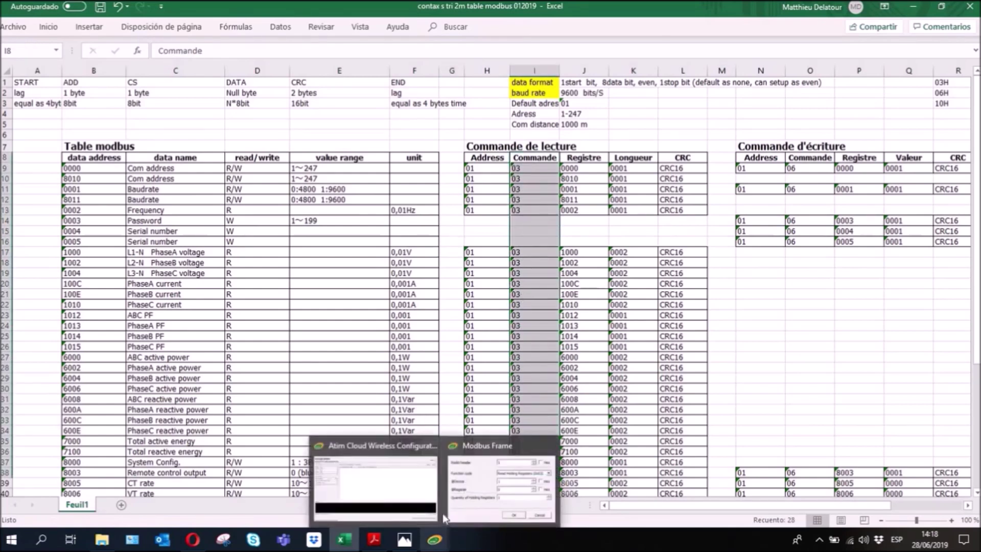
left_click(414, 488)
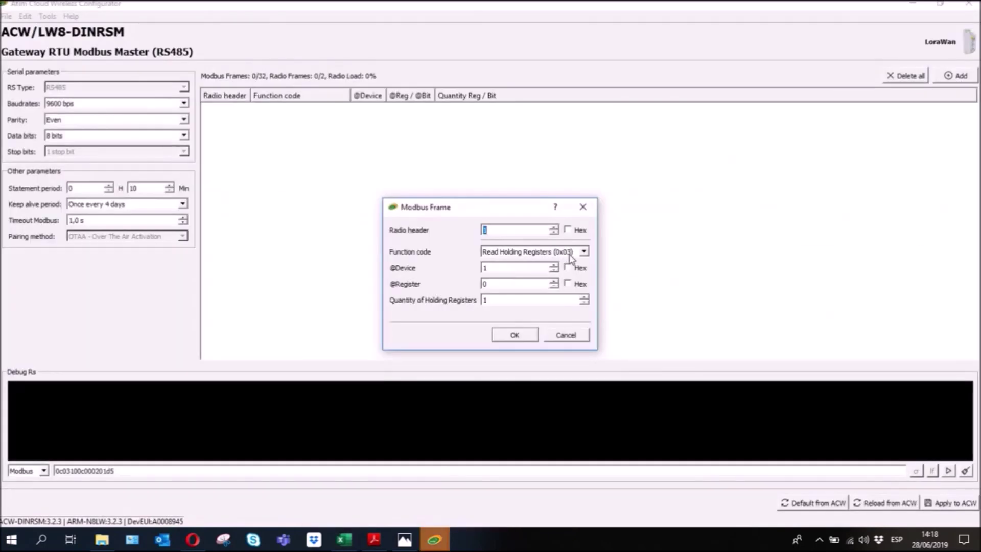
left_click(585, 252)
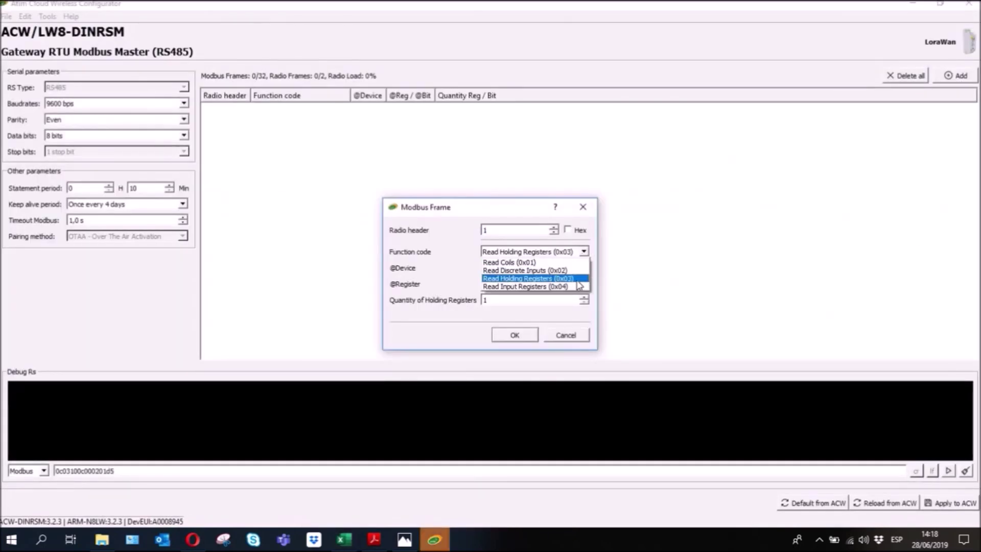
left_click(572, 278)
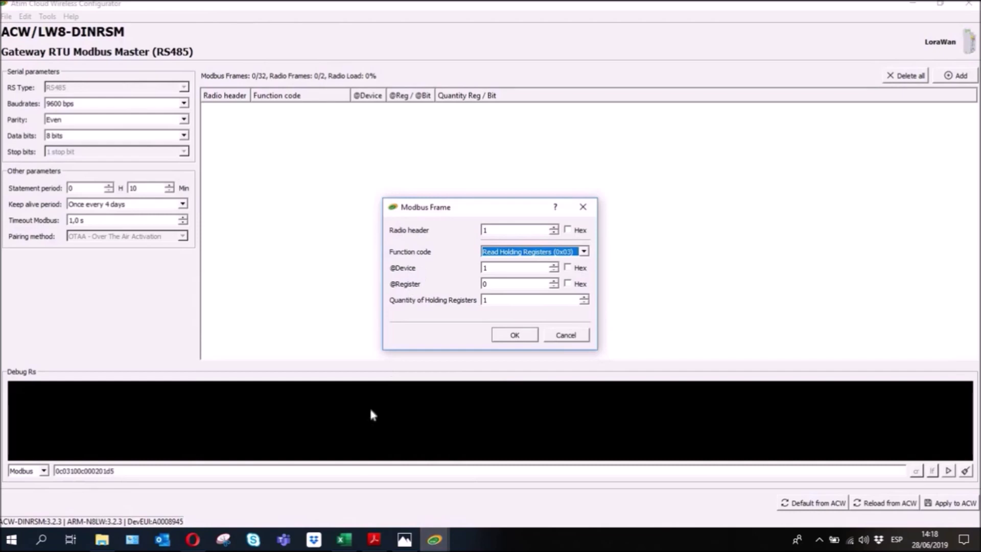
Check the meter's address in the wiring photo and set the new Modbus frame's device address to 12
left_click(404, 538)
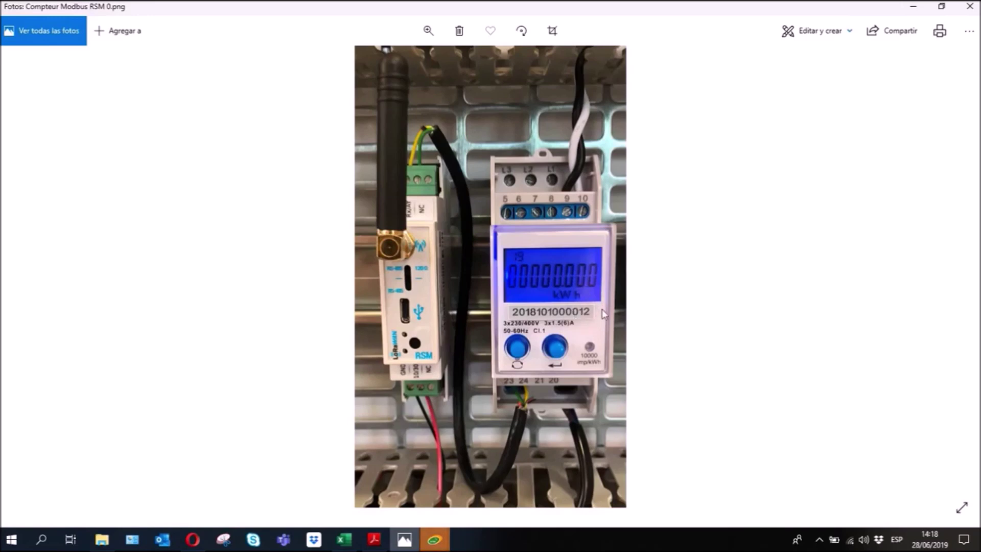
left_click(436, 544)
left_click(450, 460)
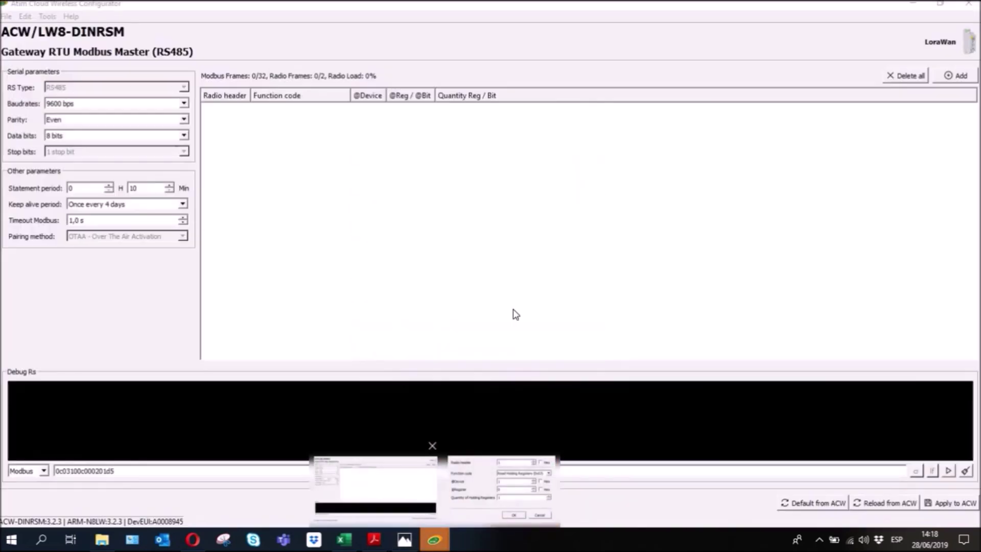
left_click(526, 269)
type("2")
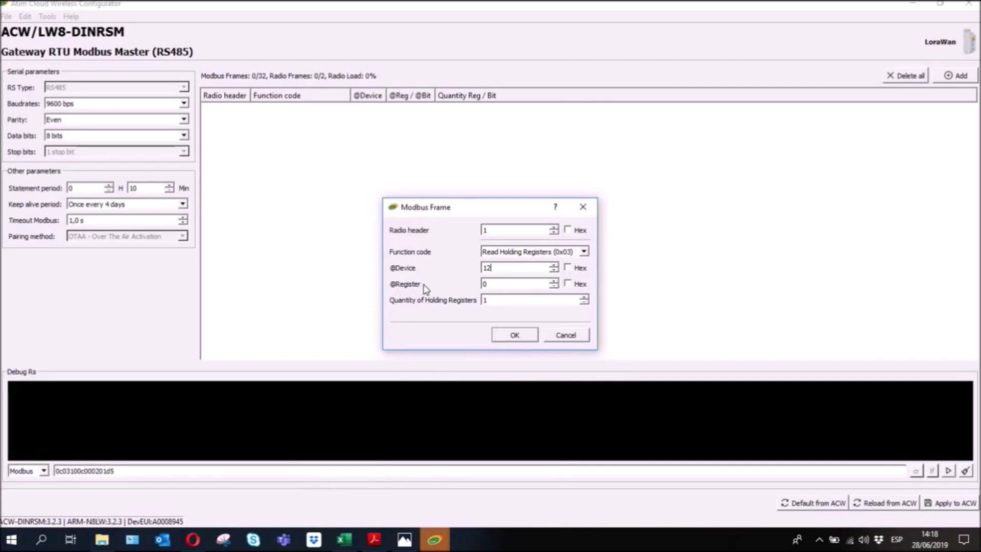
Look up the Phase A current register in the Excel Modbus table and set the new frame's register address to hexadecimal 0x100c
left_click(351, 546)
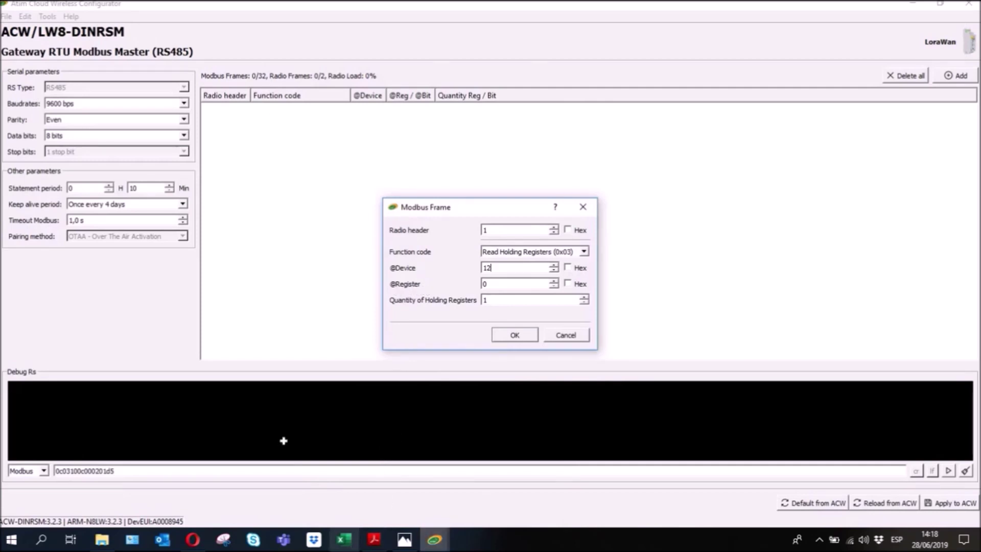
left_click(83, 284)
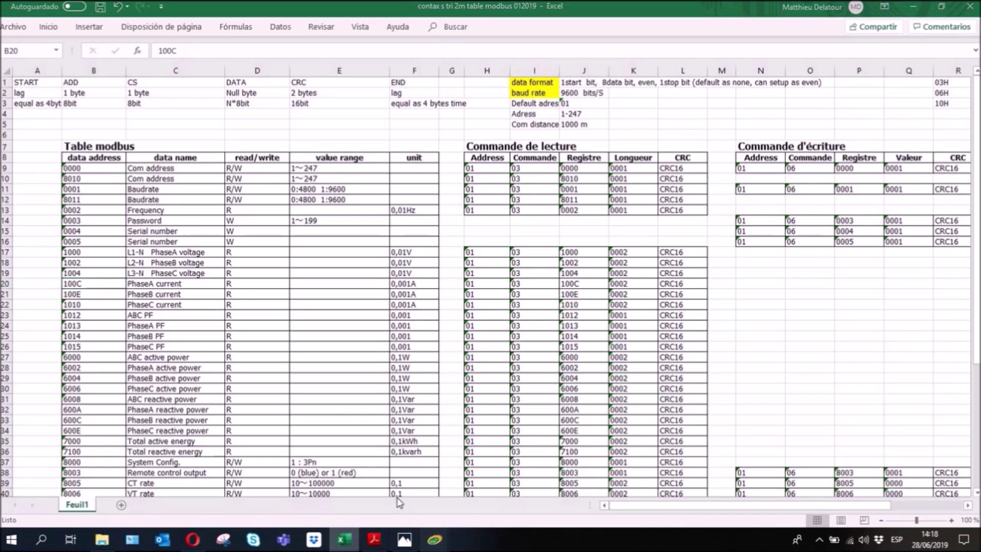
left_click(434, 539)
left_click(567, 284)
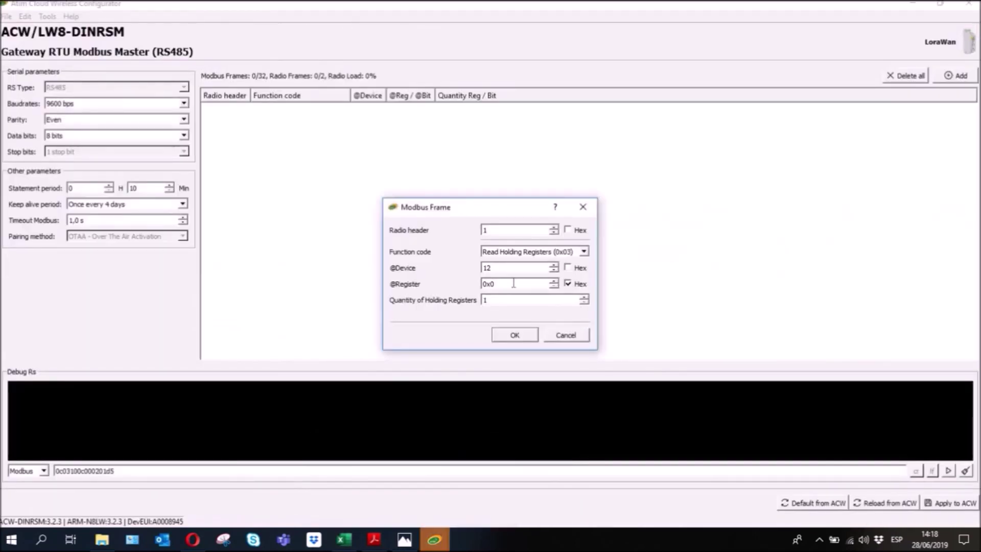
key("BackSpace")
type("100c")
Check the Phase A current read length in the Excel table, set the quantity of holding registers to 2, and save and apply the frame
left_click(344, 539)
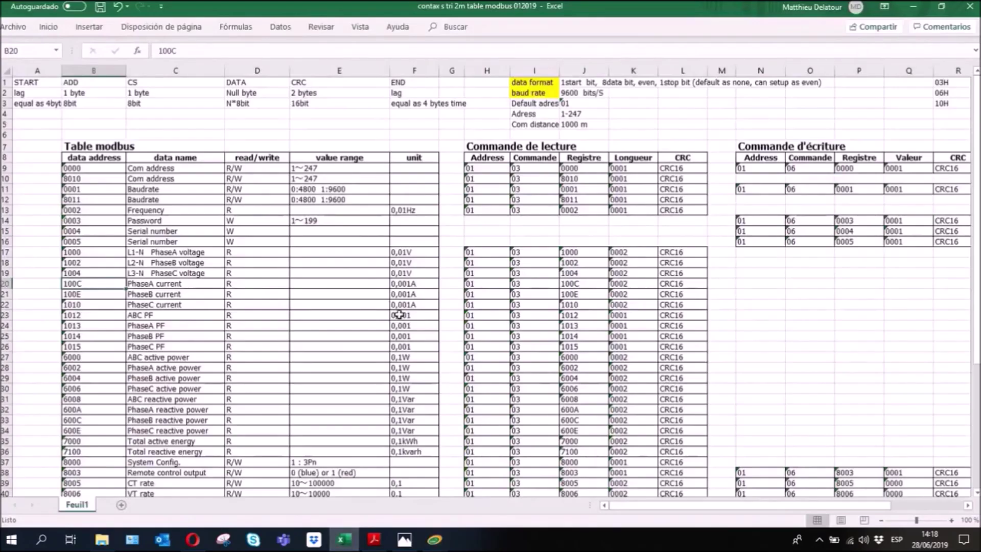
left_click_drag(279, 284, 643, 285)
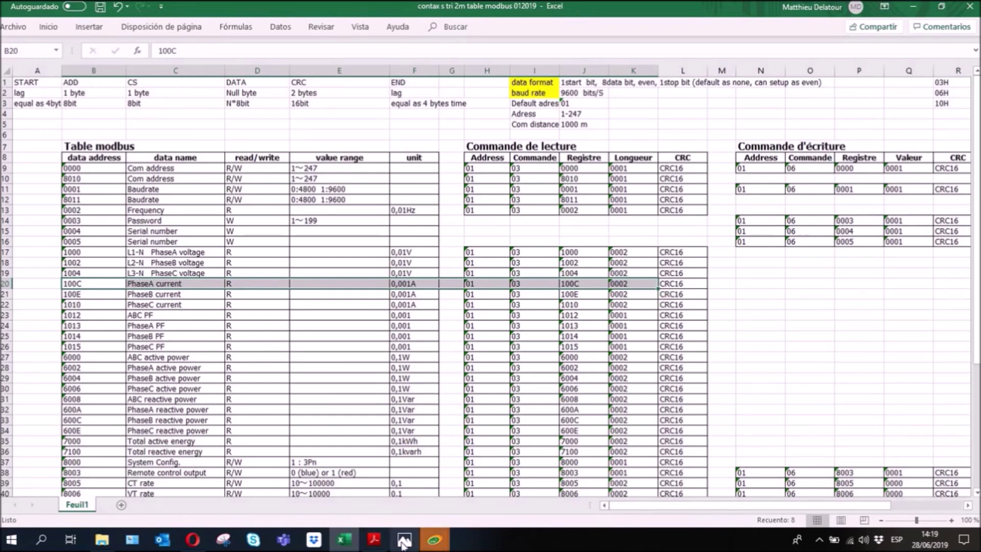
mouse_move(431, 546)
left_click(379, 477)
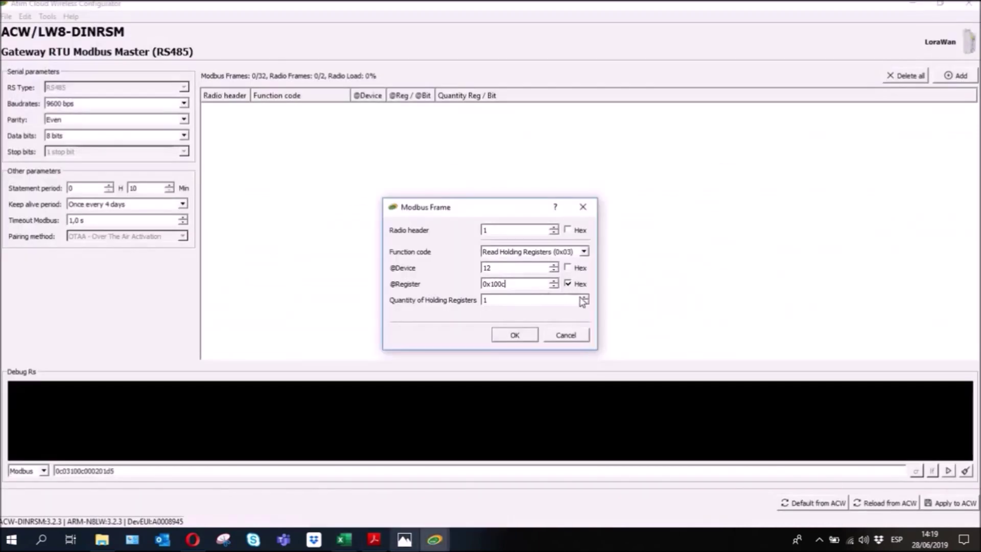
key("Tab")
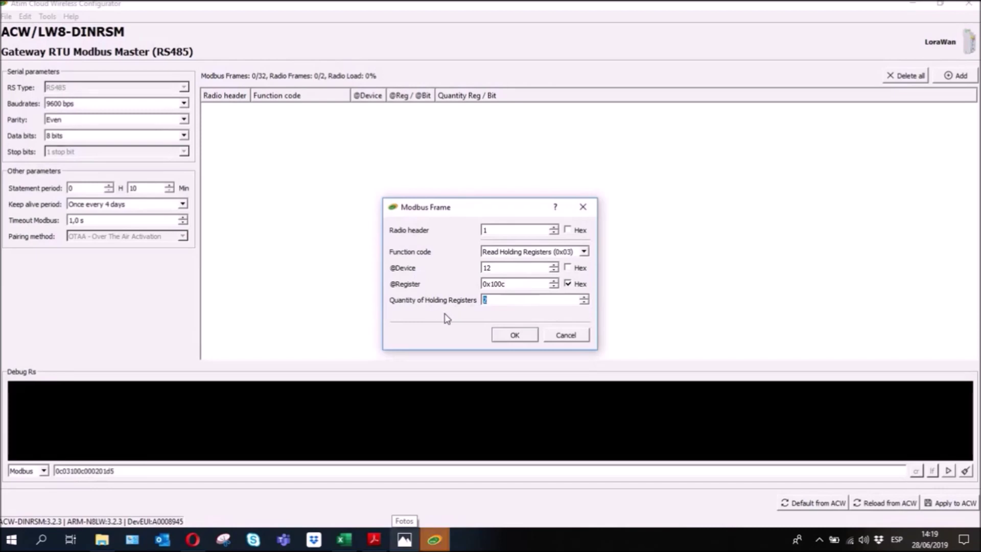
left_click(501, 334)
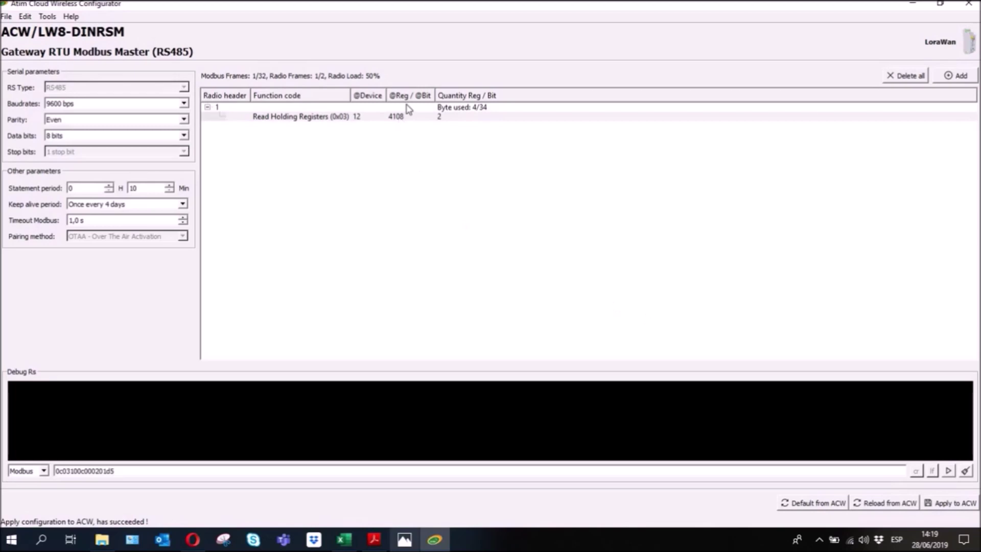
Test the new Read Holding Registers frame for device 12 with the Debug Rs function
left_click(324, 118)
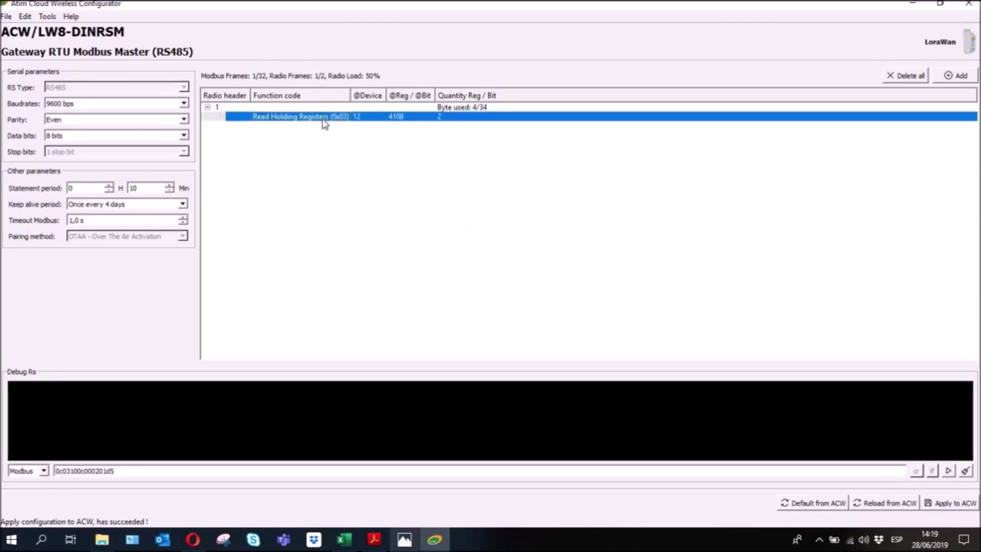
right_click(323, 119)
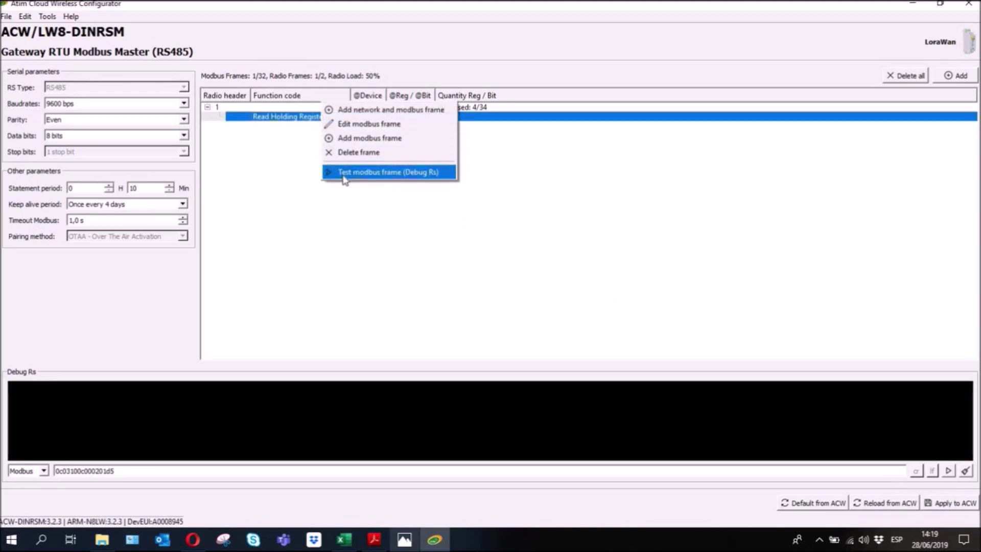
left_click(344, 173)
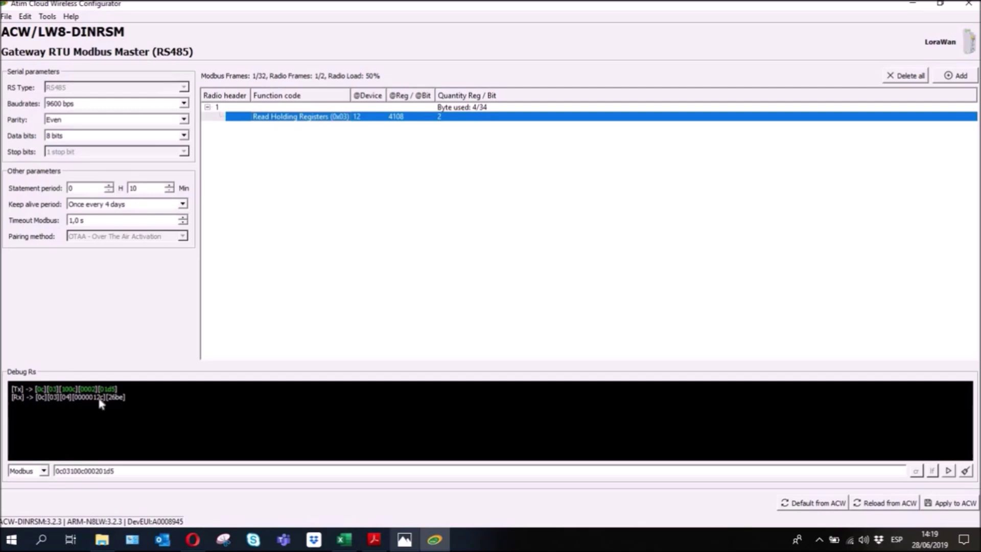
Return to the Excel Modbus table and open the Windows Calculator in Programmer mode
left_click(344, 541)
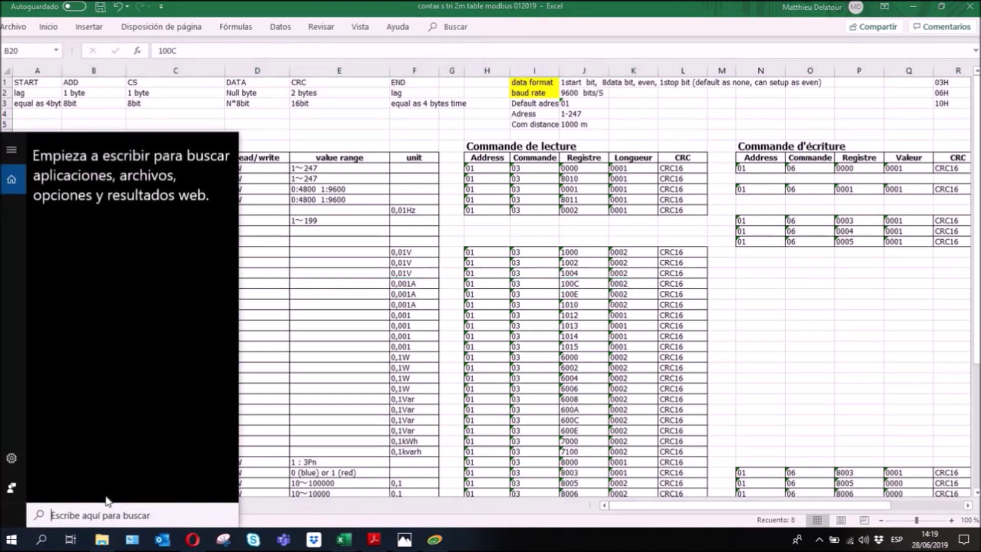
type("cal")
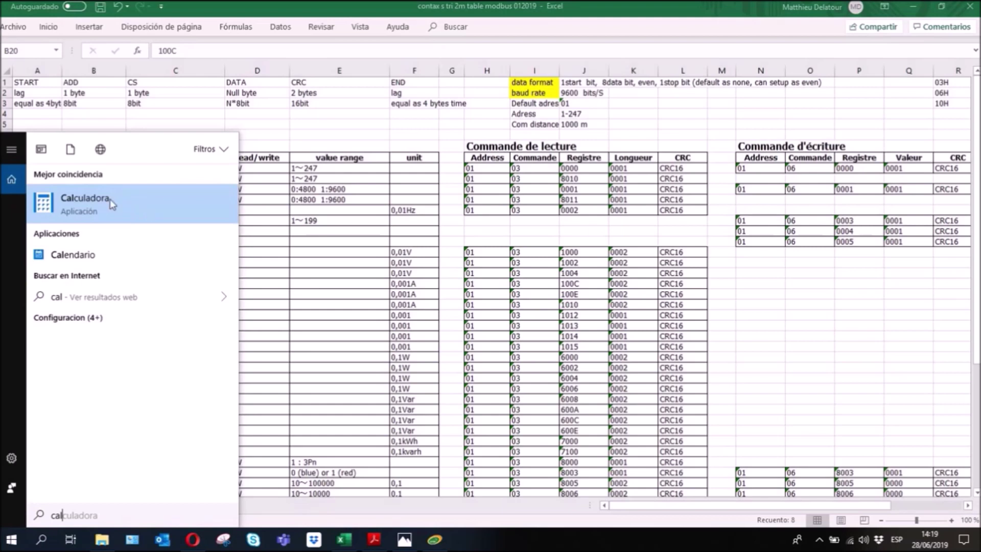
left_click(85, 201)
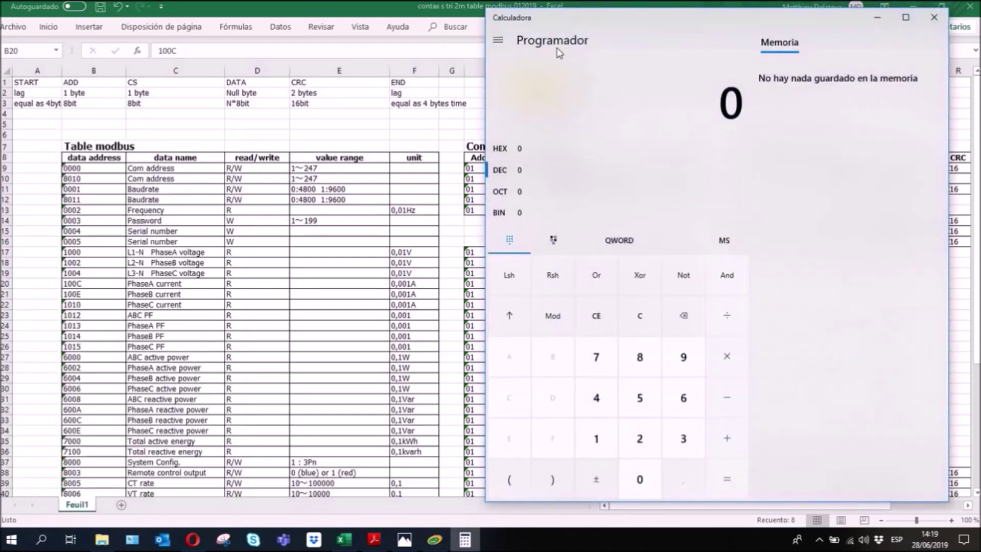
left_click(499, 41)
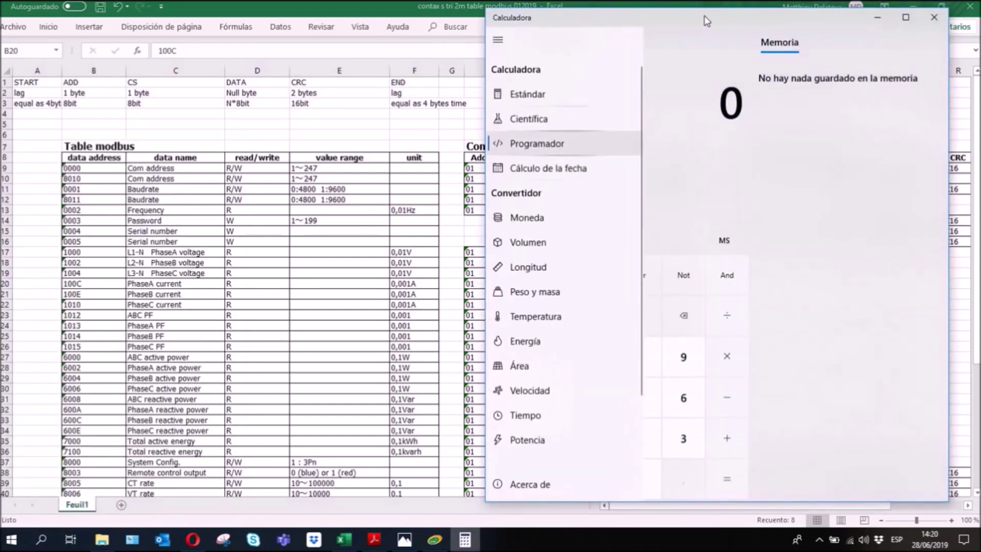
left_click(499, 40)
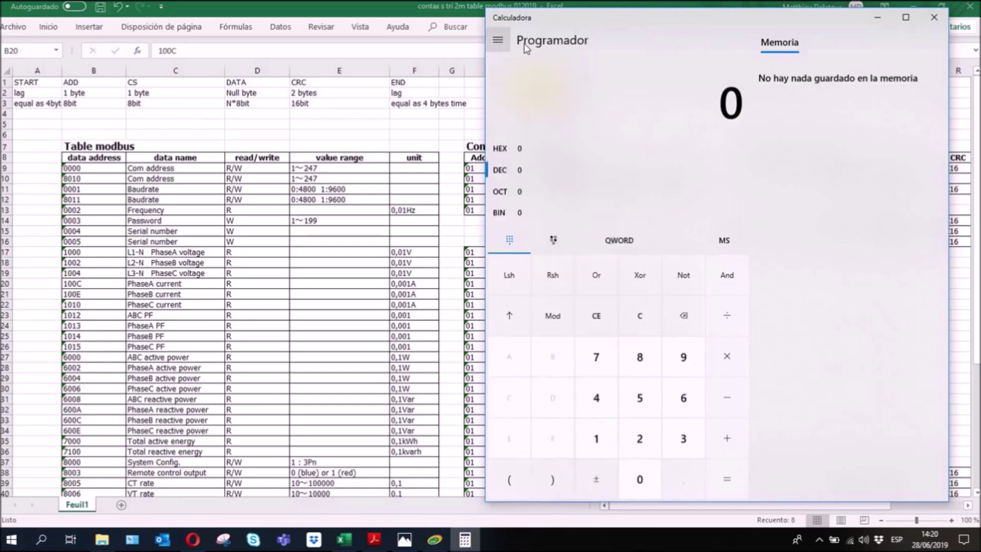
Convert the hexadecimal current reading 12C from the Modbus response to decimal in the Calculator
left_click(551, 149)
left_click(604, 441)
left_click(637, 438)
left_click(509, 398)
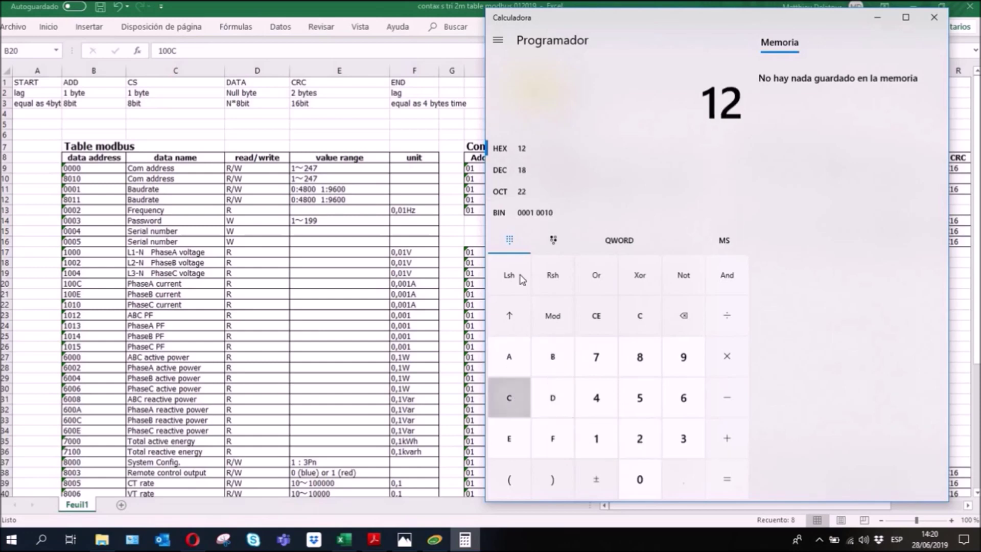
left_click(526, 175)
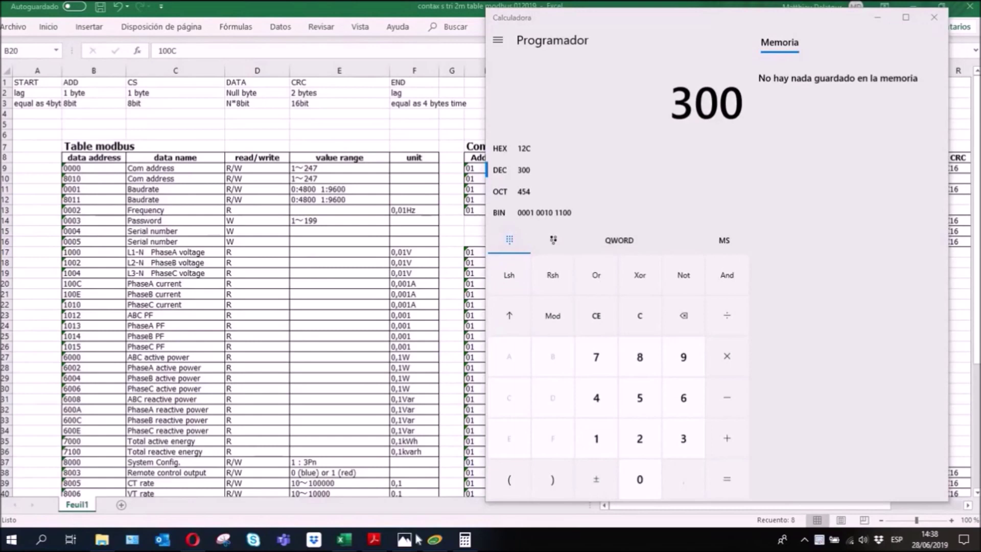
Switch to the configurator, start a second Modbus frame under radio header 1 and check its read function code against the Excel table
left_click(420, 536)
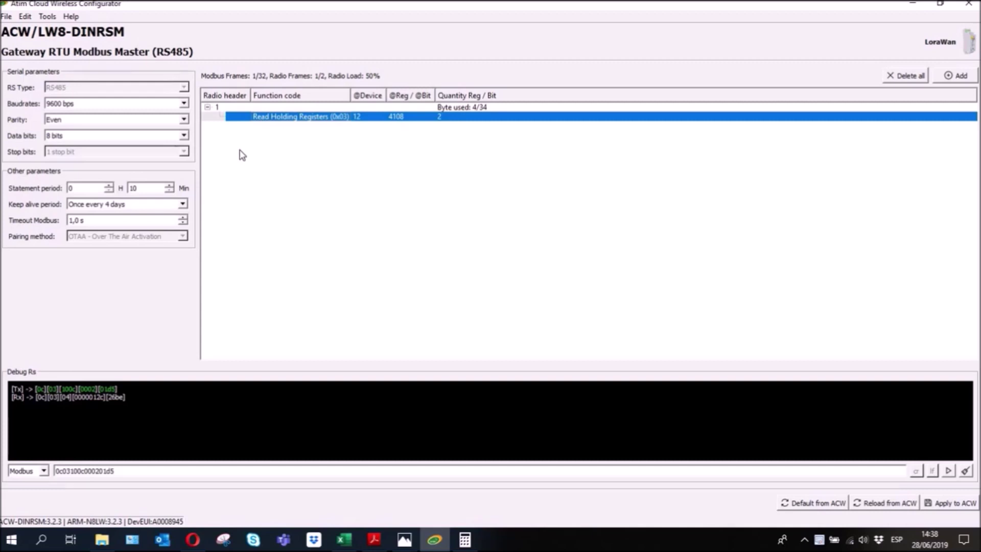
right_click(293, 119)
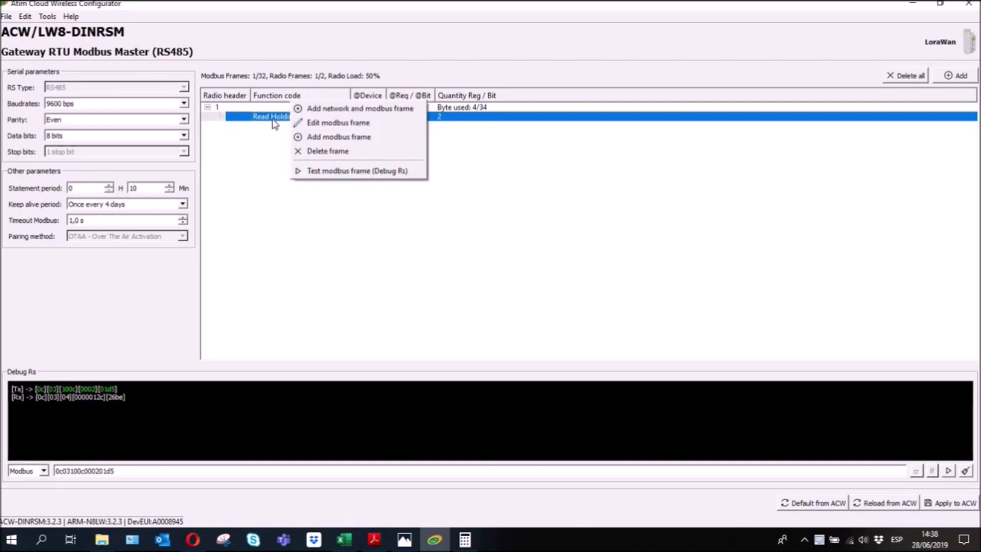
left_click(352, 138)
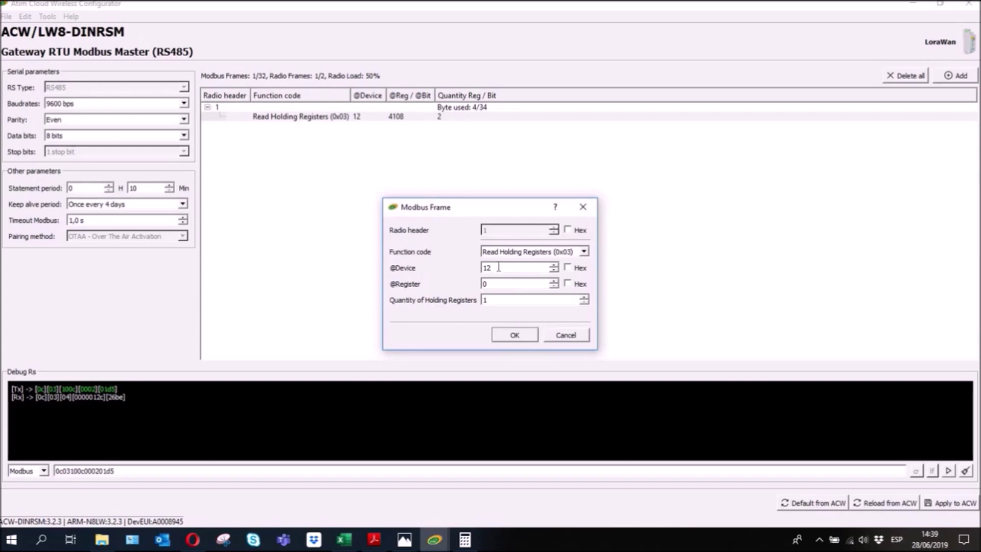
left_click(346, 540)
left_click_drag(538, 389, 534, 475)
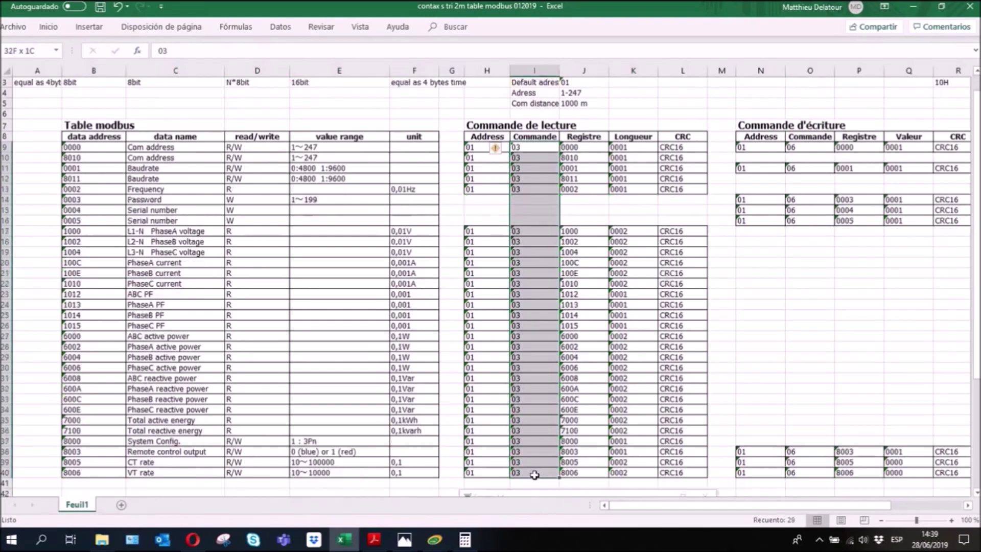
mouse_move(435, 540)
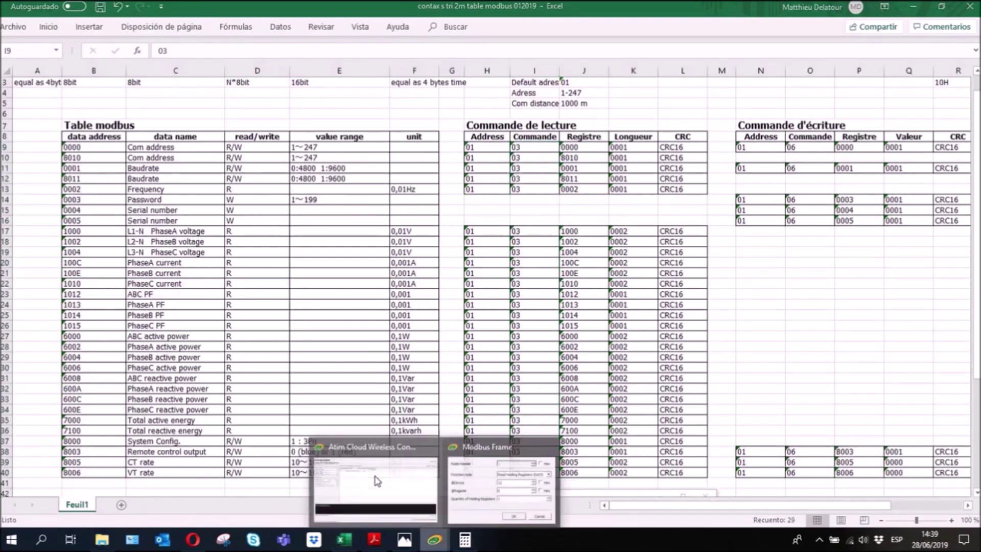
left_click(378, 481)
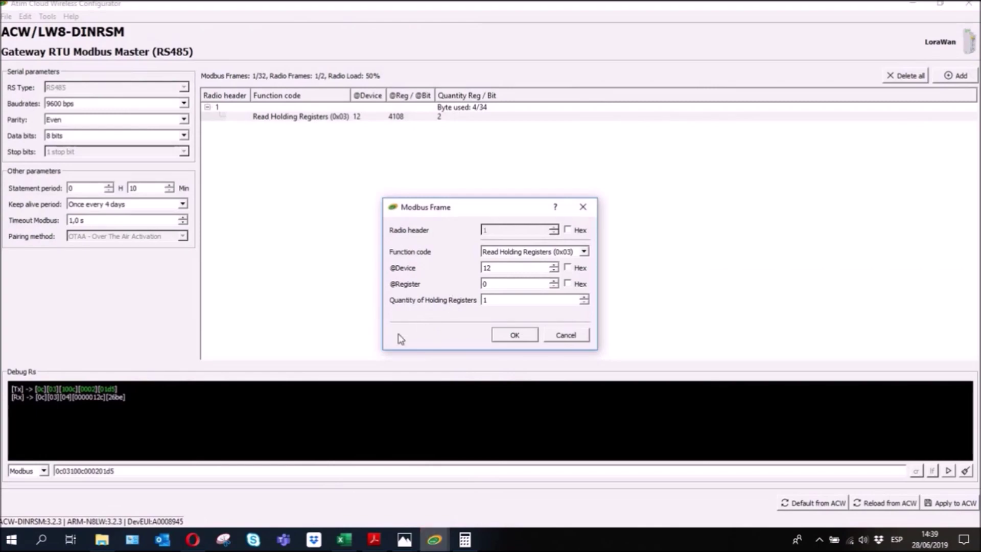
Look up the Phase A active power register in the Excel table and set the second frame's register address to hexadecimal 0x6002
left_click(344, 540)
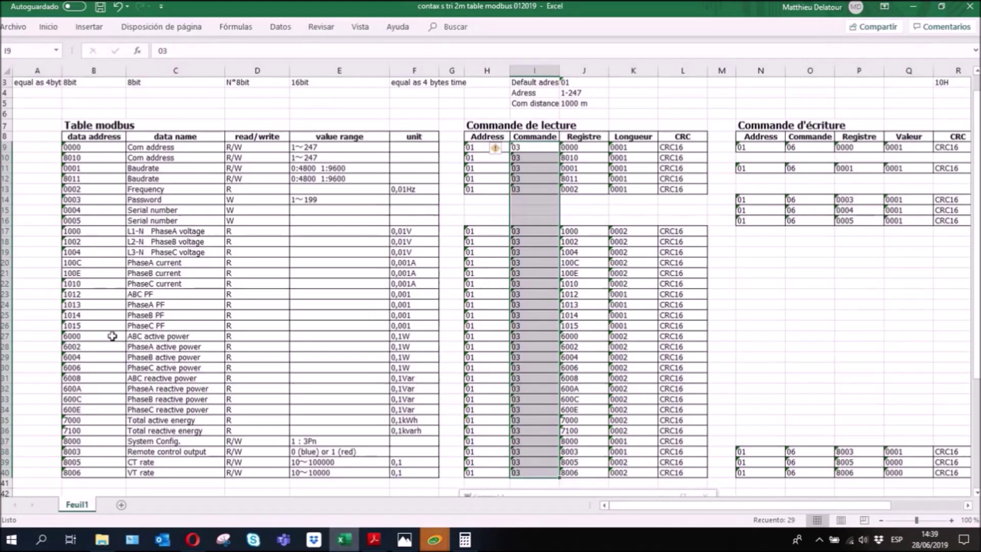
left_click(105, 304)
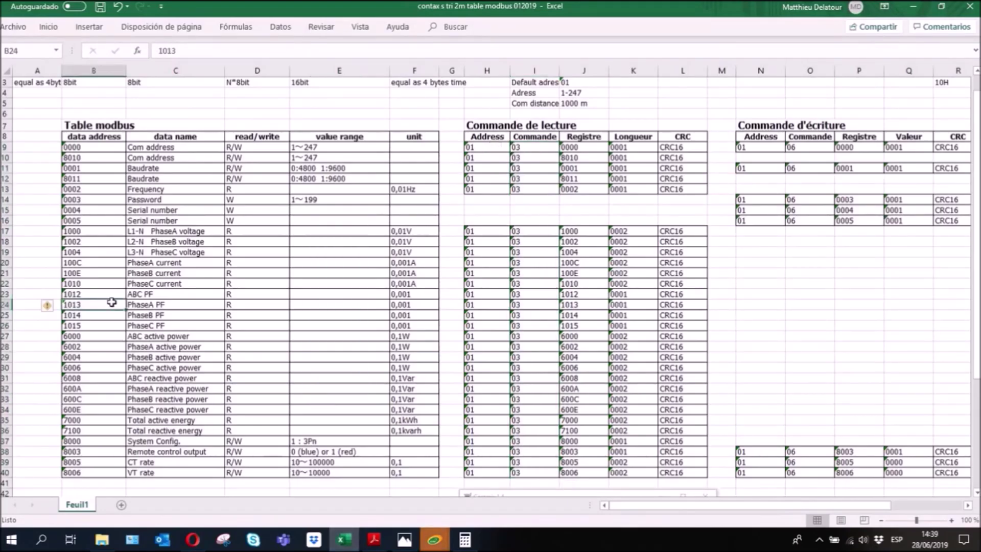
left_click(108, 347)
left_click_drag(162, 357, 409, 348)
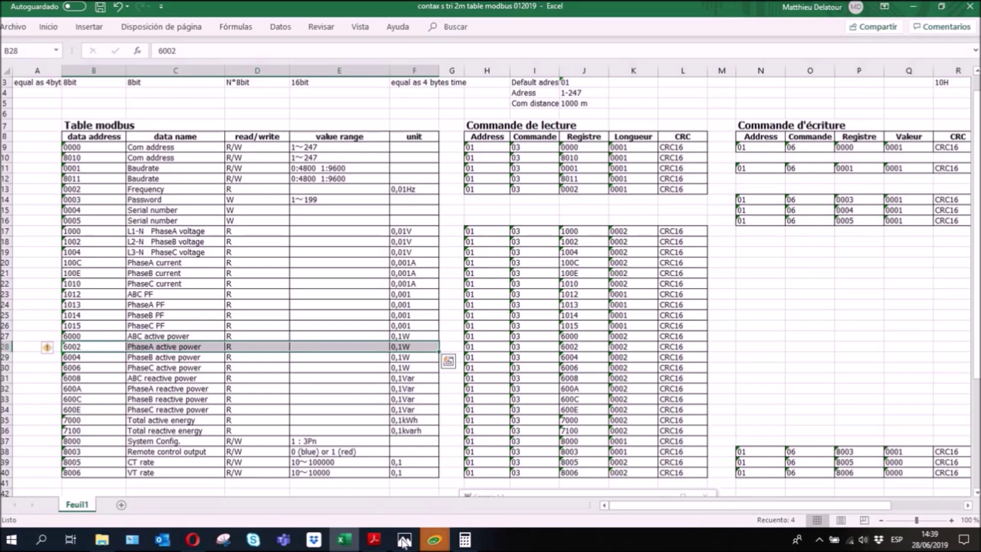
mouse_move(434, 540)
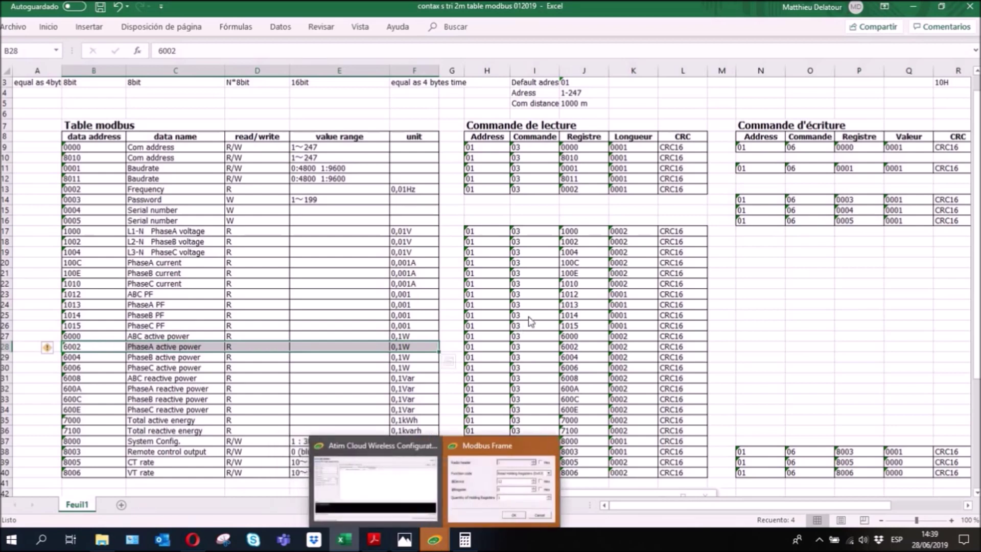
left_click(506, 483)
left_click(568, 284)
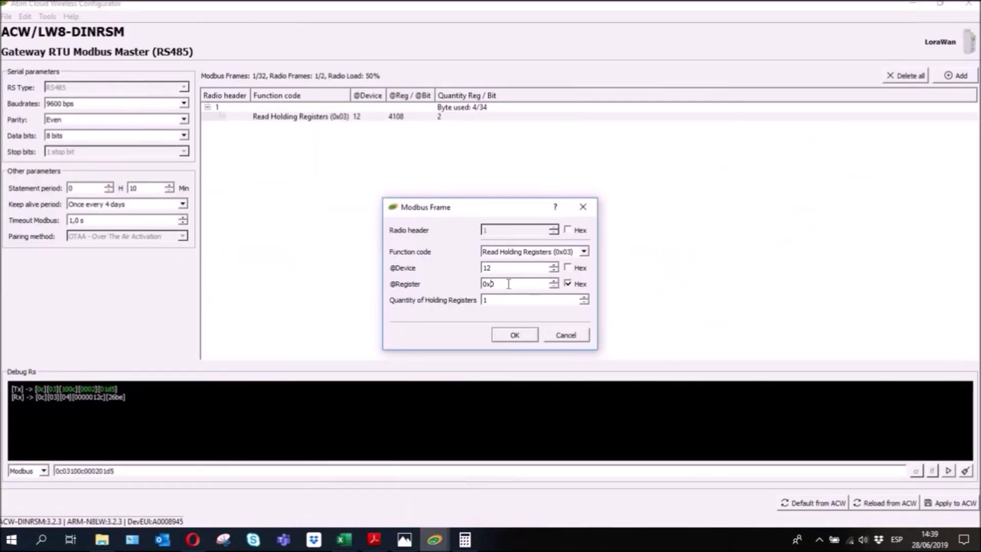
left_click(508, 284)
type("6002")
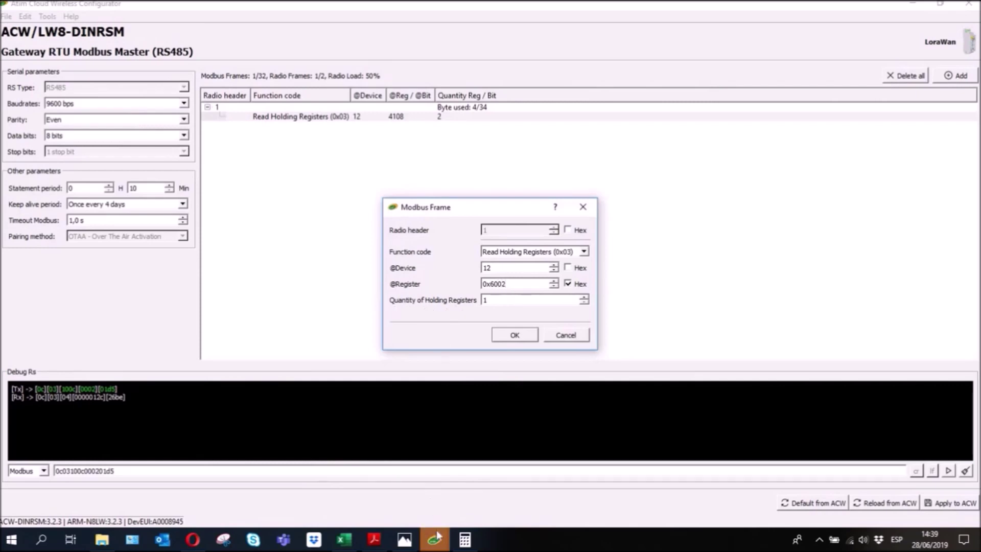
Check the Phase A active power read length, set the second frame's register quantity to 2, and save and apply it to the modem
left_click(345, 540)
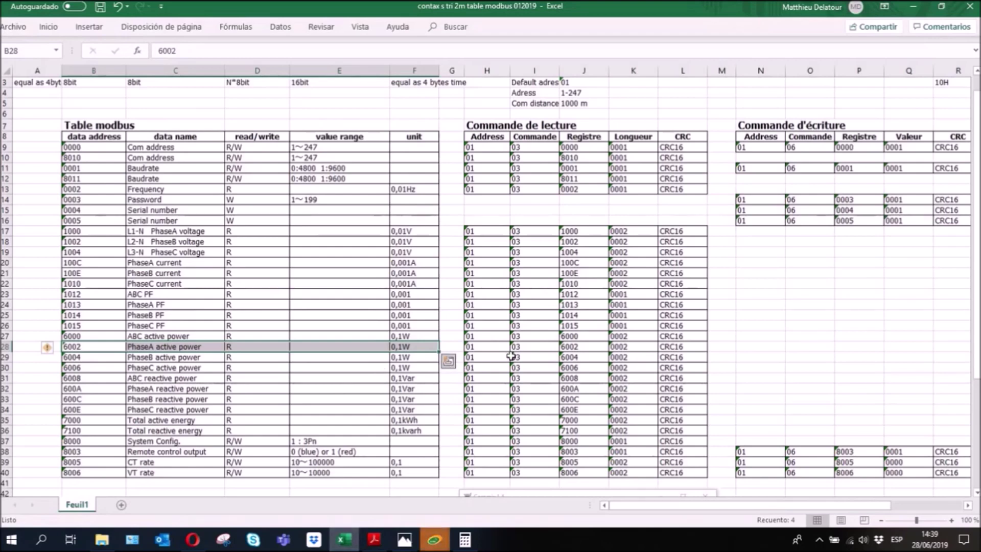
mouse_move(612, 348)
left_mouse_down()
mouse_move(72, 346)
mouse_move(611, 347)
left_mouse_up()
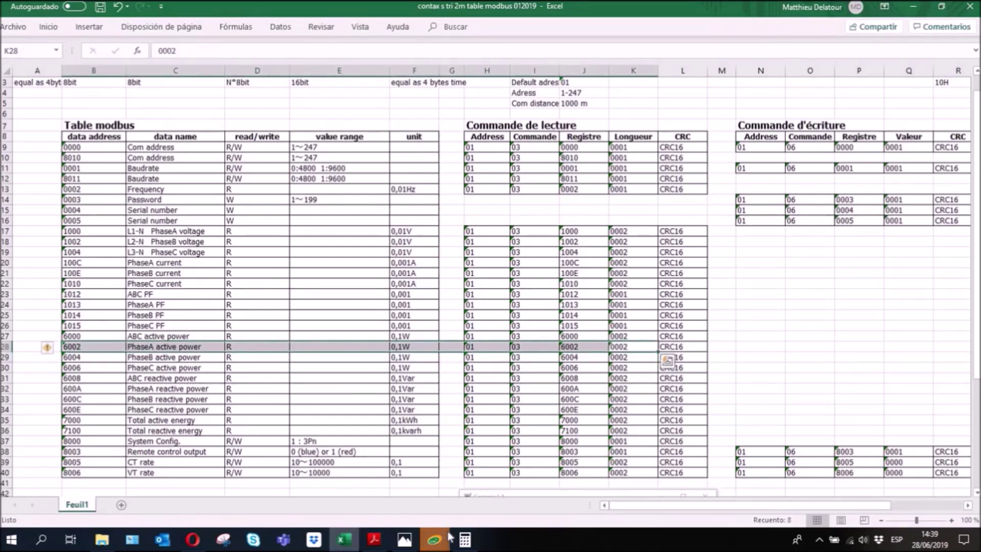
mouse_move(434, 540)
left_click(460, 450)
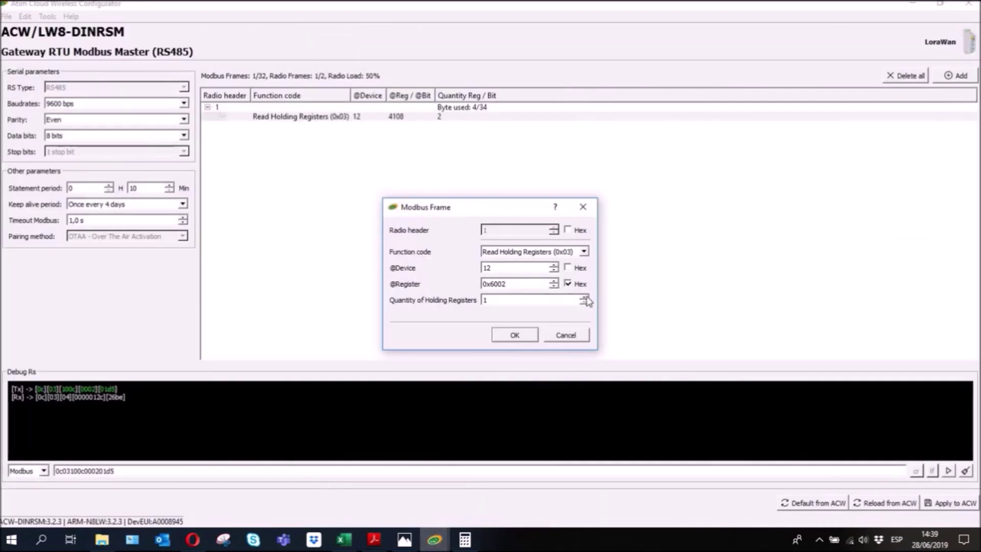
left_click(516, 336)
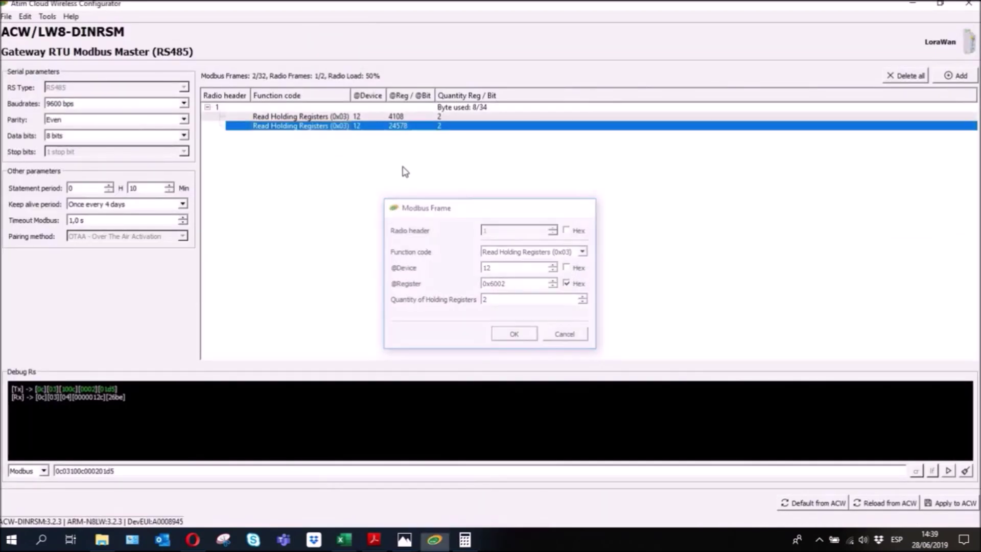
left_click(951, 504)
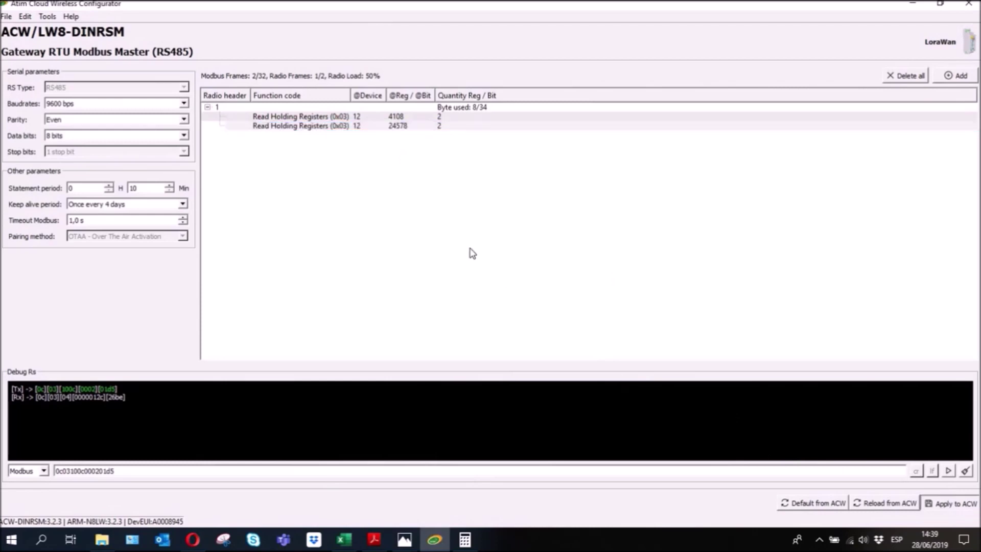
Run a debug test of the Phase A active power frame, the second frame under radio header 1
left_click(296, 132)
right_click(296, 132)
left_click(333, 185)
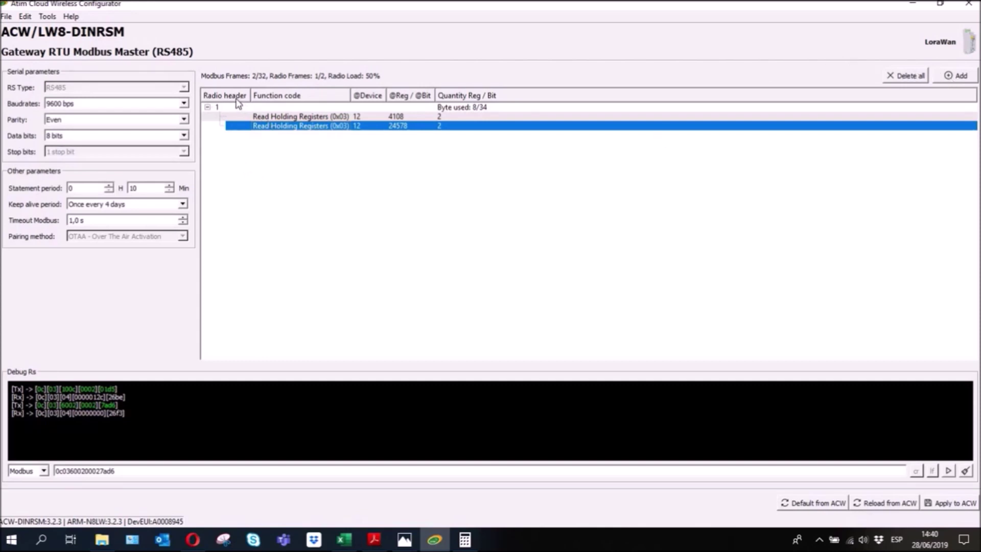
Start a new network and Modbus frame with radio header 2, function code Read Holding Registers (0x03) and device address 12
right_click(310, 145)
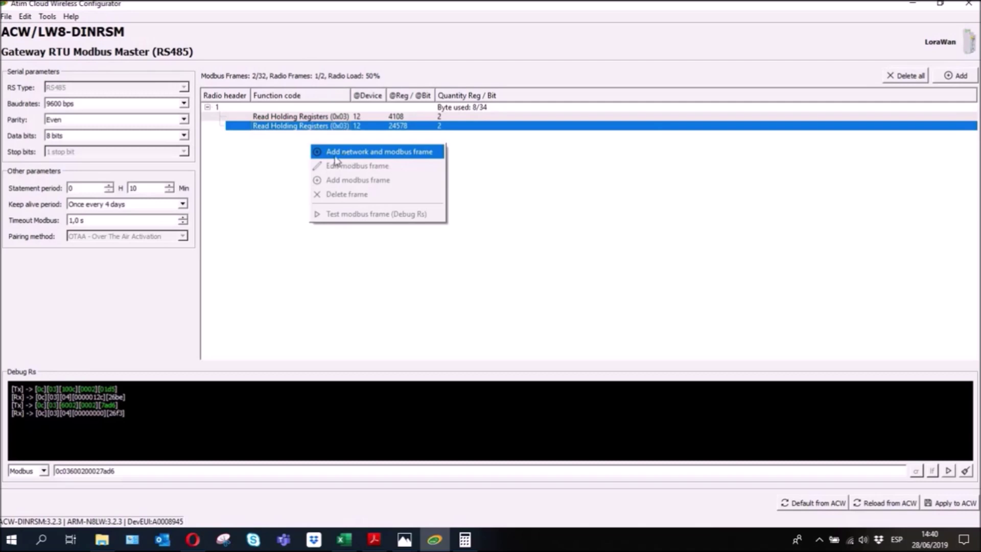
left_click(959, 76)
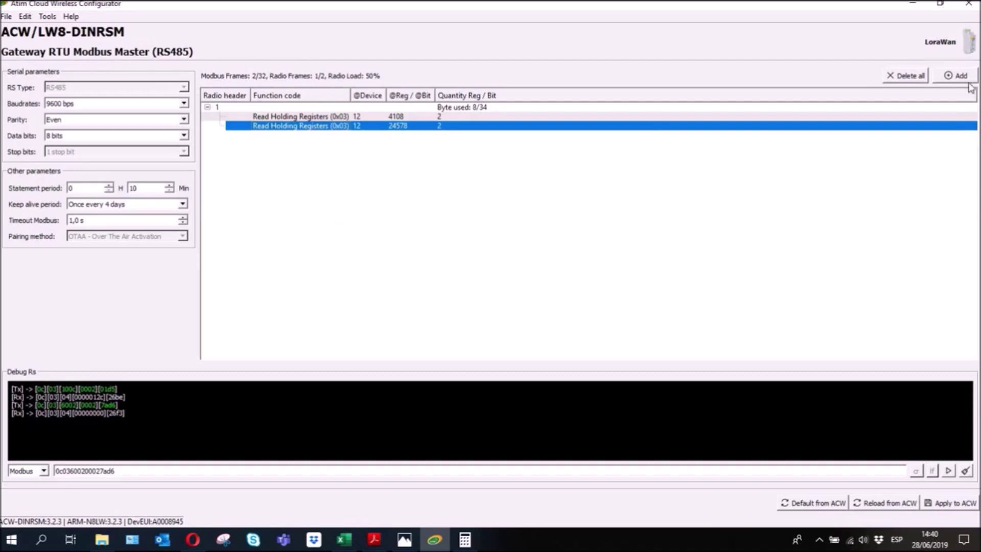
left_click(960, 76)
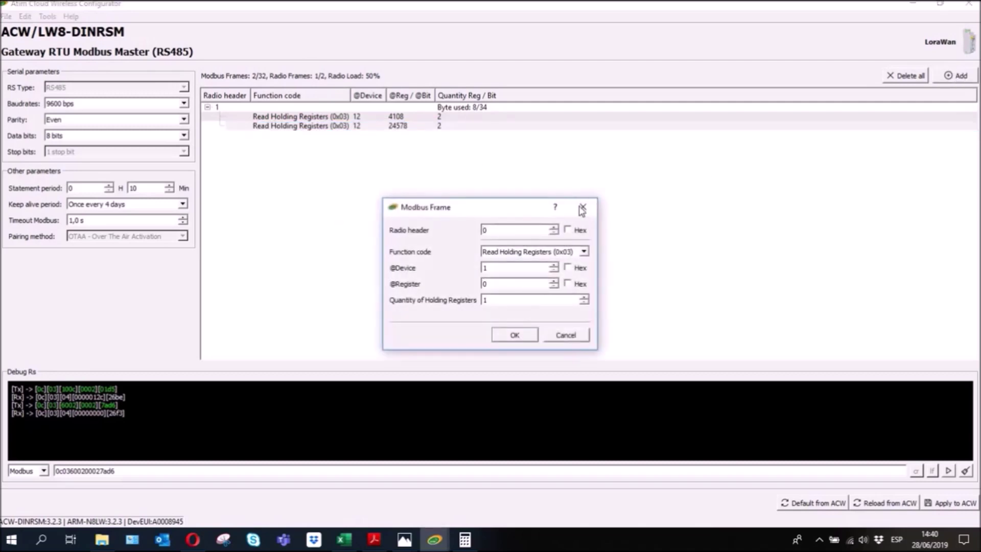
left_click(555, 228)
type("2")
left_click(546, 256)
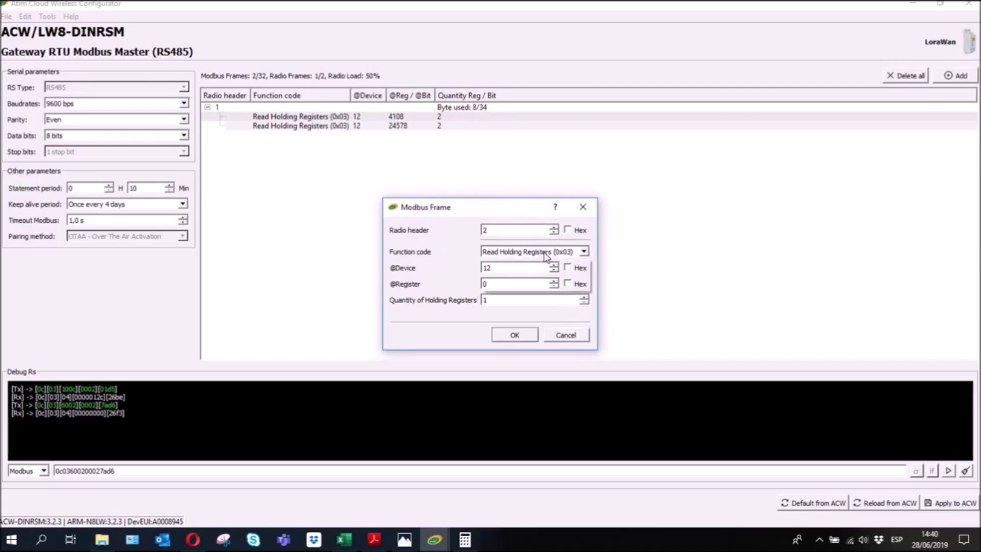
left_click(550, 255)
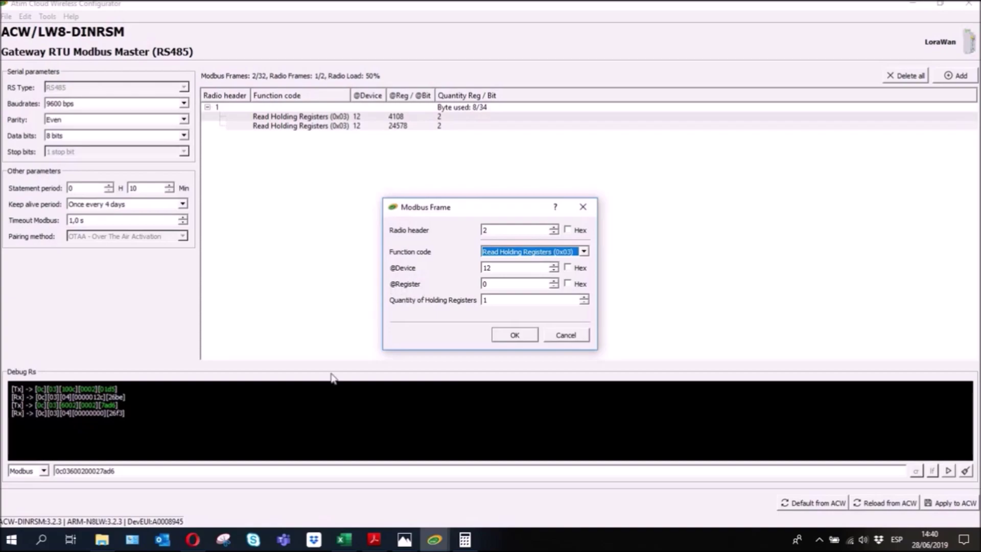
Look up the total active energy register in the Excel table and set the new frame's register address to hexadecimal 0x7000
left_click(344, 540)
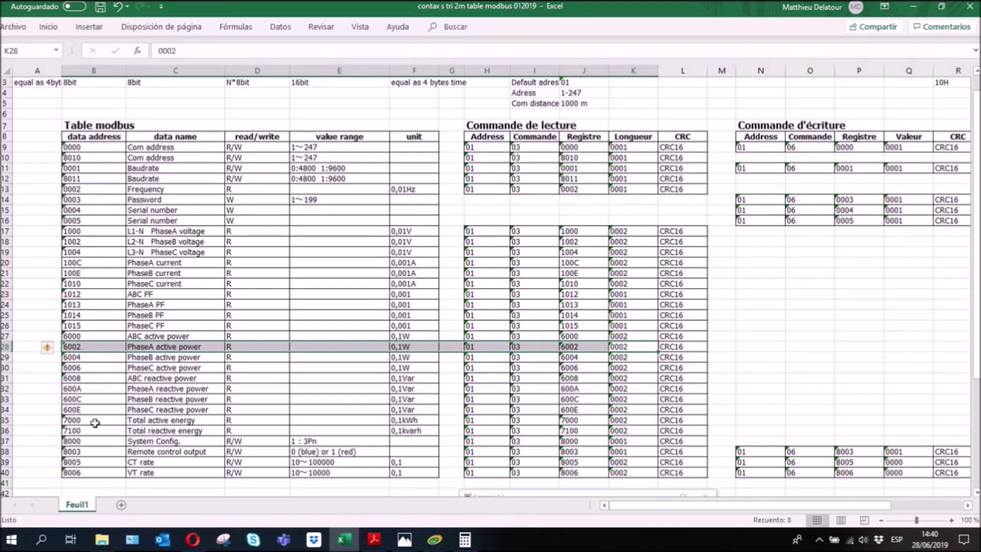
left_click(118, 420)
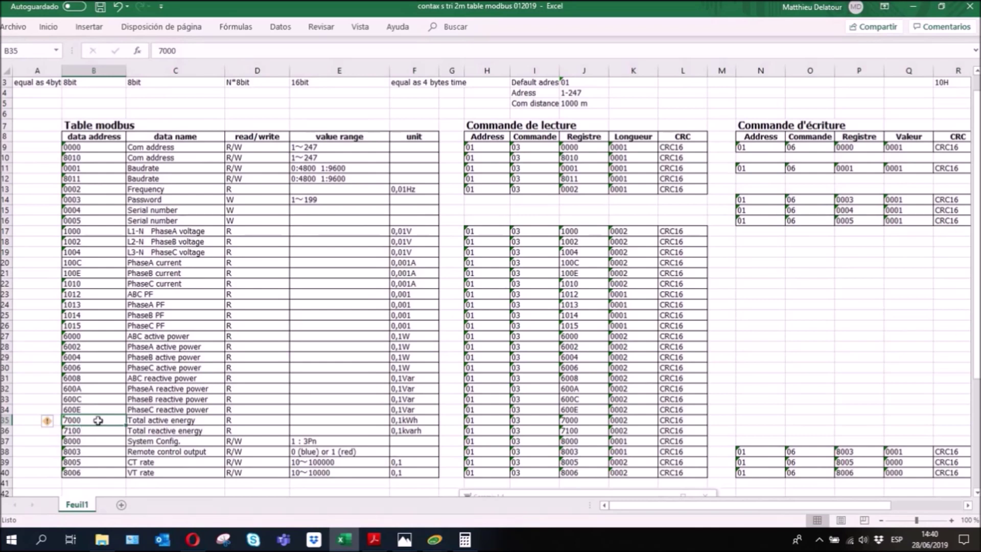
left_click_drag(102, 421, 623, 419)
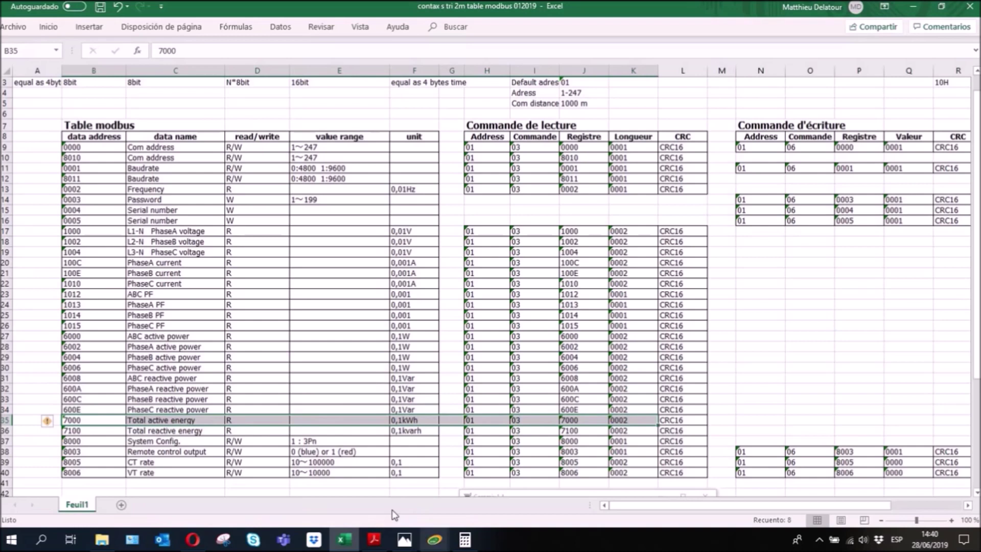
mouse_move(435, 539)
left_click(493, 483)
type("x7000")
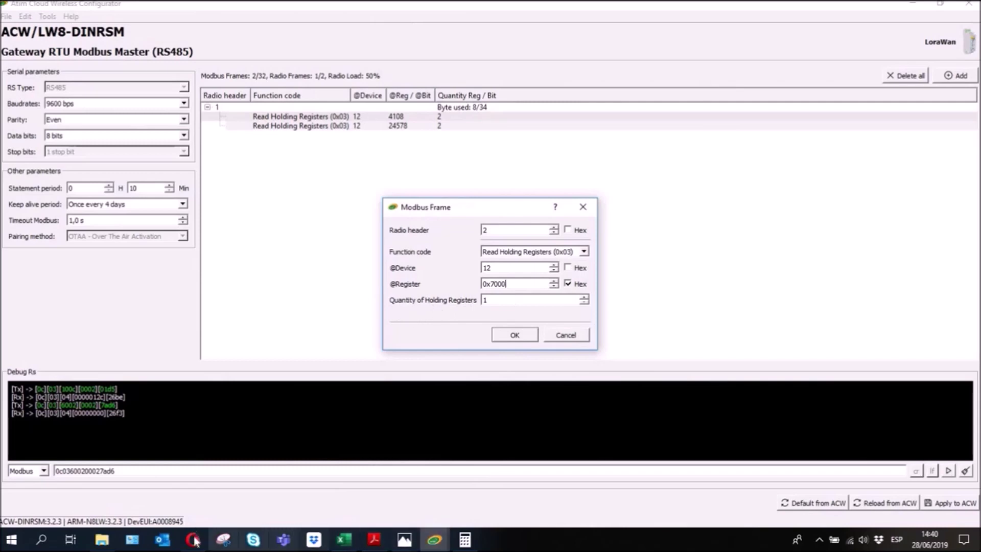
Check the total active energy read length in Excel, set the frame's register quantity to 2, and save and apply it to the modem
left_click(343, 540)
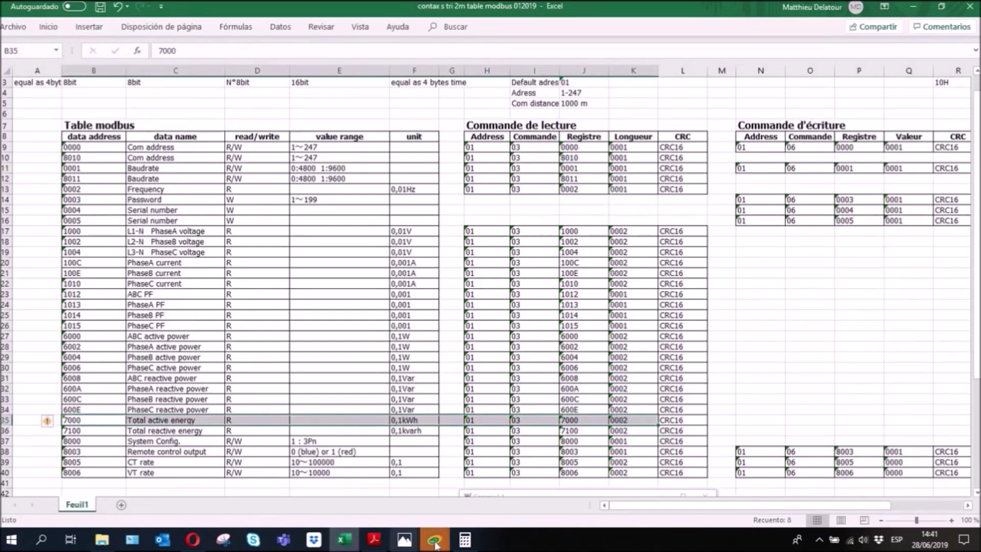
mouse_move(435, 539)
left_click(499, 478)
left_click(583, 297)
left_click(527, 336)
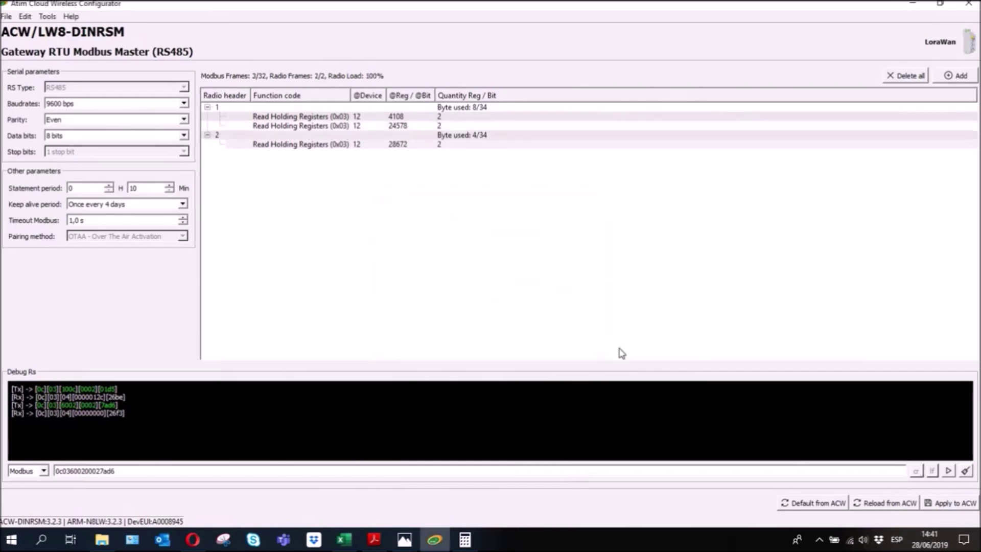
left_click(943, 505)
Run a debug test of the total active energy frame under radio header 2
left_click(331, 146)
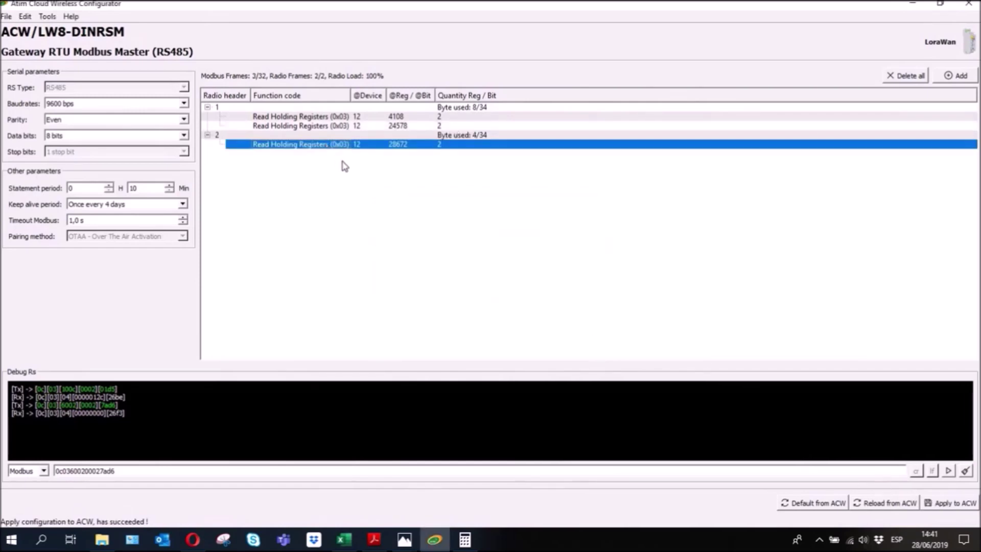
right_click(325, 129)
left_click(358, 198)
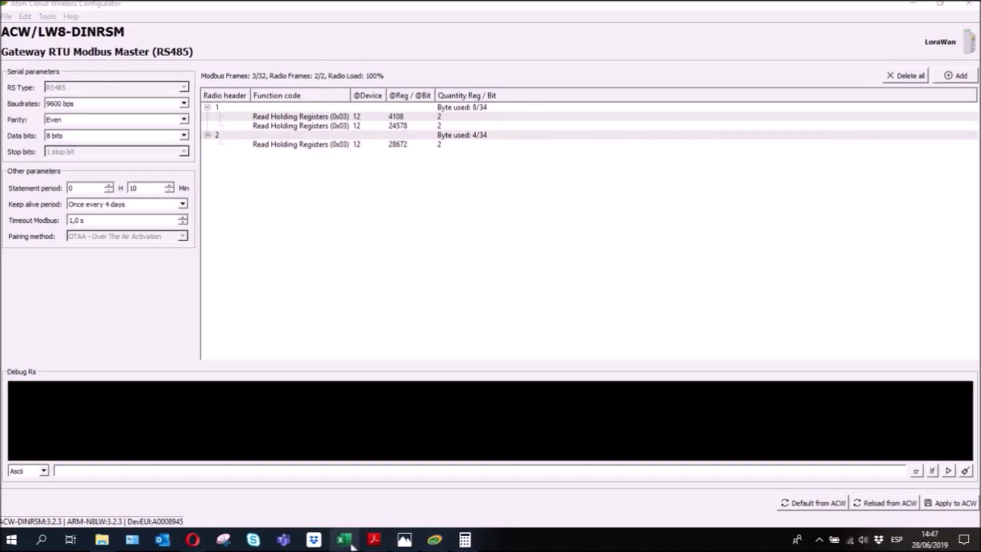
Compare the configured frames with the Phase A current, Phase A active power and total active energy rows in the Excel table
mouse_move(349, 542)
left_click(345, 476)
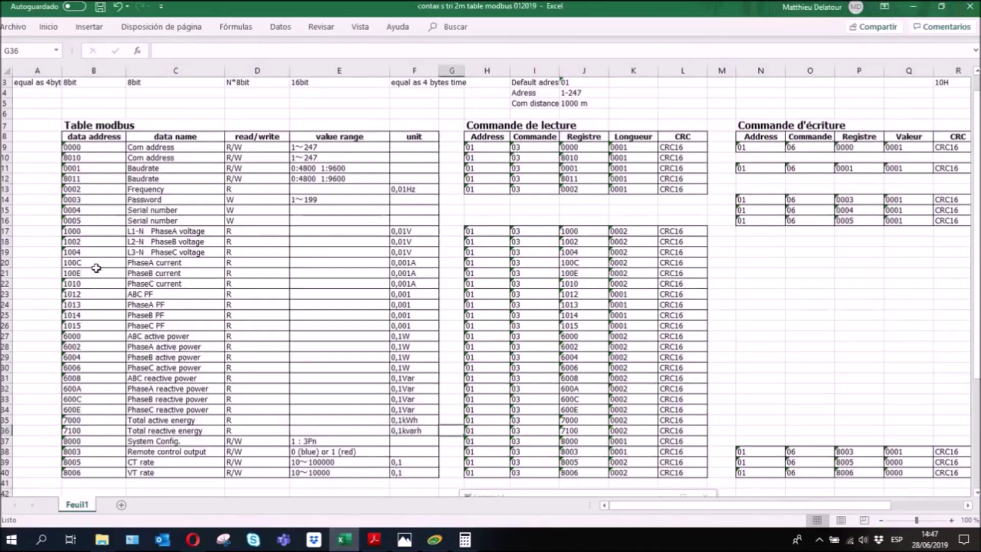
left_click_drag(102, 263, 184, 261)
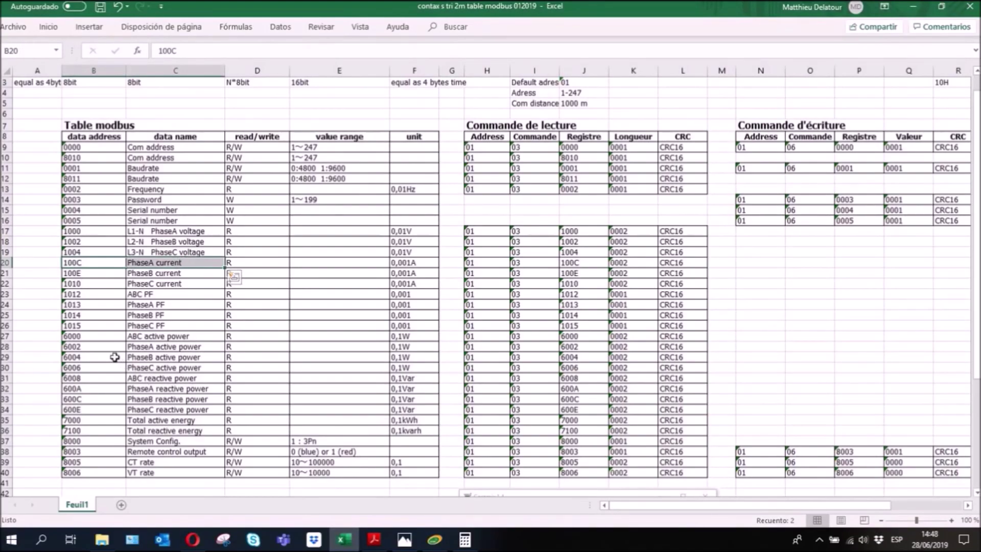
left_click_drag(115, 348, 200, 348)
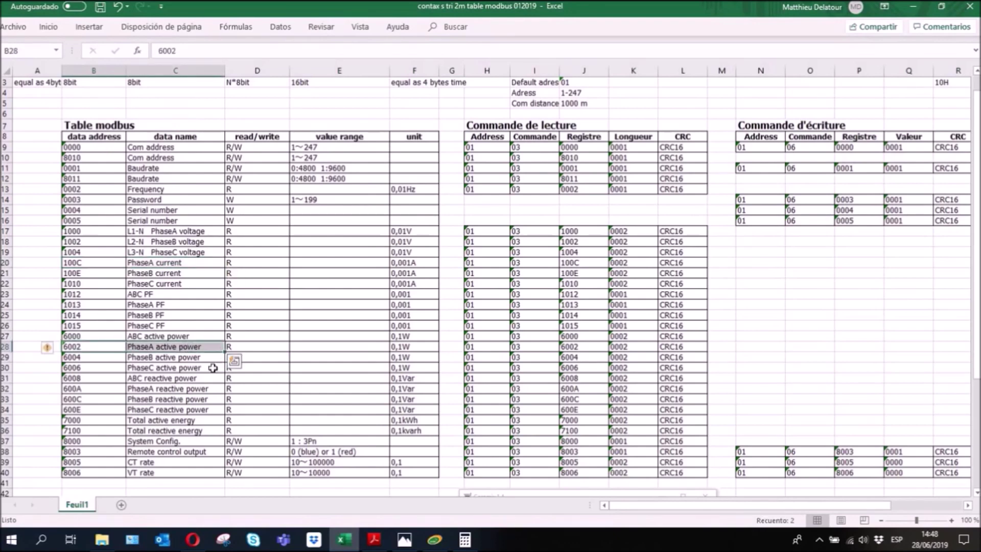
left_click(434, 540)
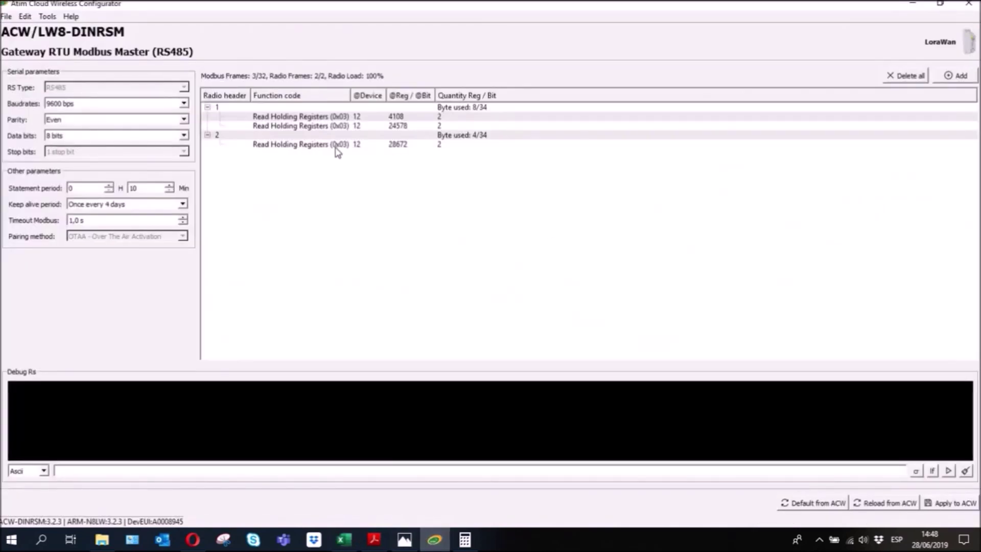
left_click(401, 146)
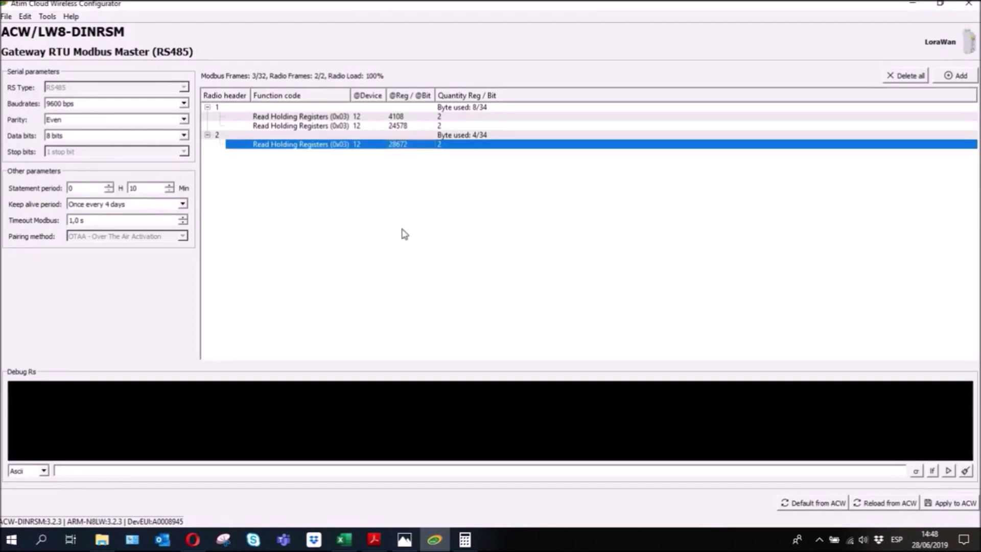
left_click(344, 540)
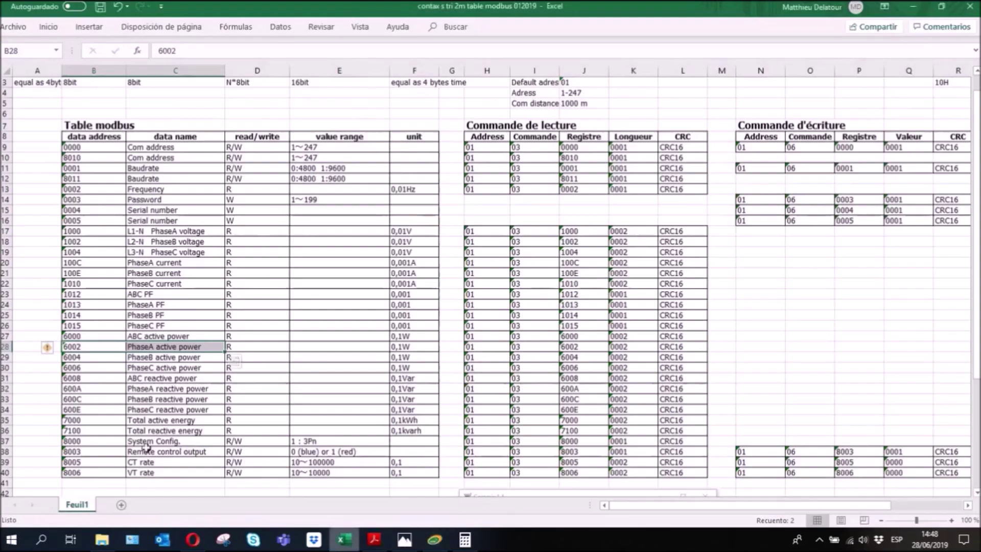
left_click_drag(91, 420, 219, 420)
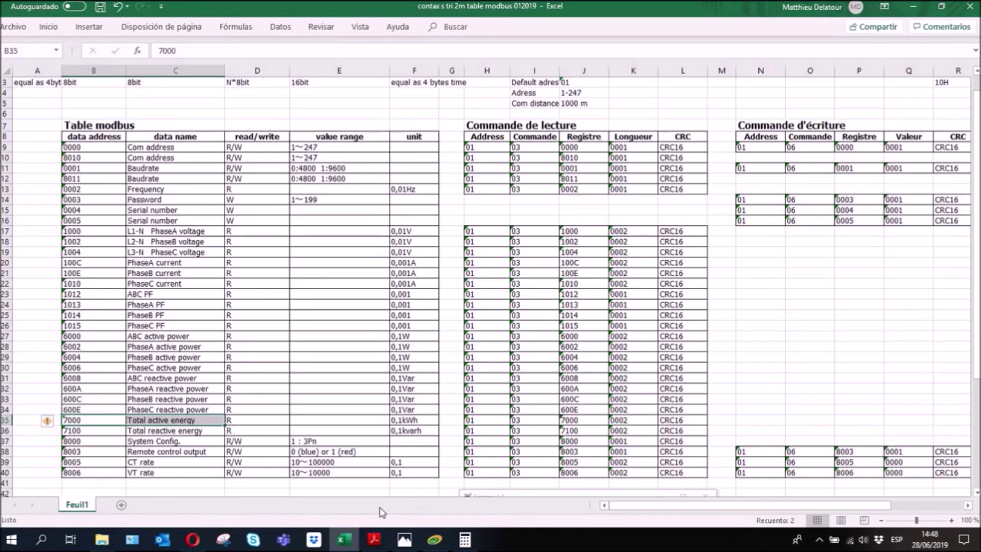
Switch to the ACW Platform in Opera, view the photo of the modem and meter, and load more raw messages for the device
mouse_move(189, 545)
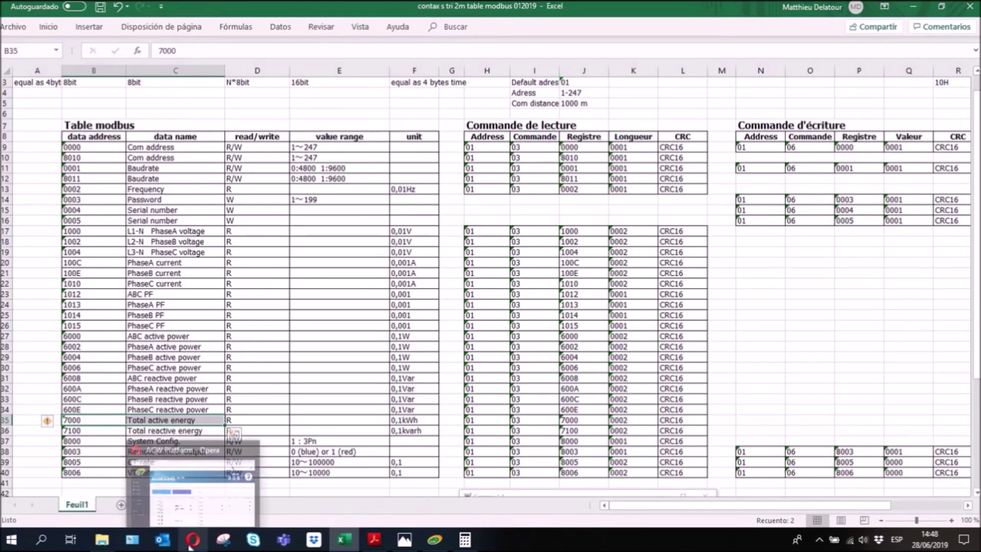
left_click(191, 545)
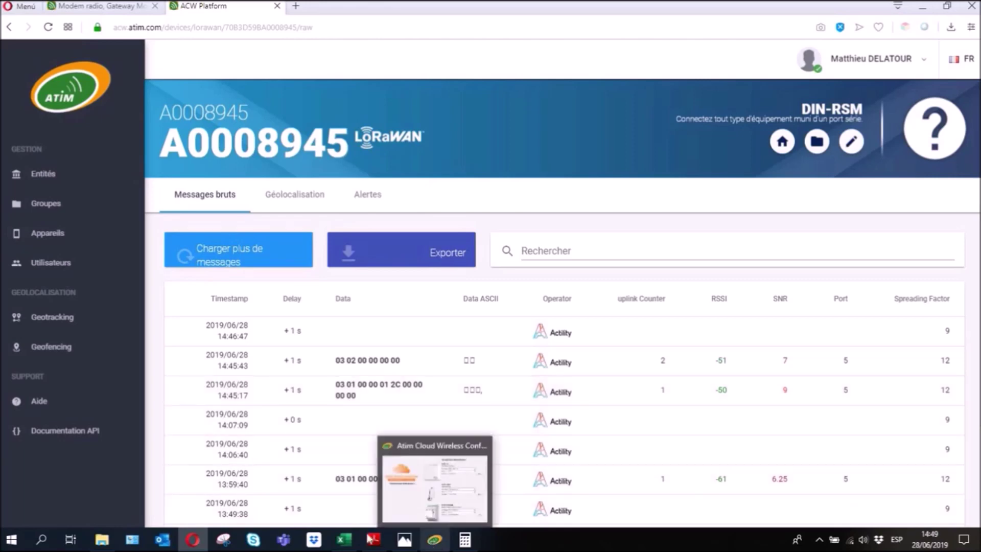
left_click(386, 457)
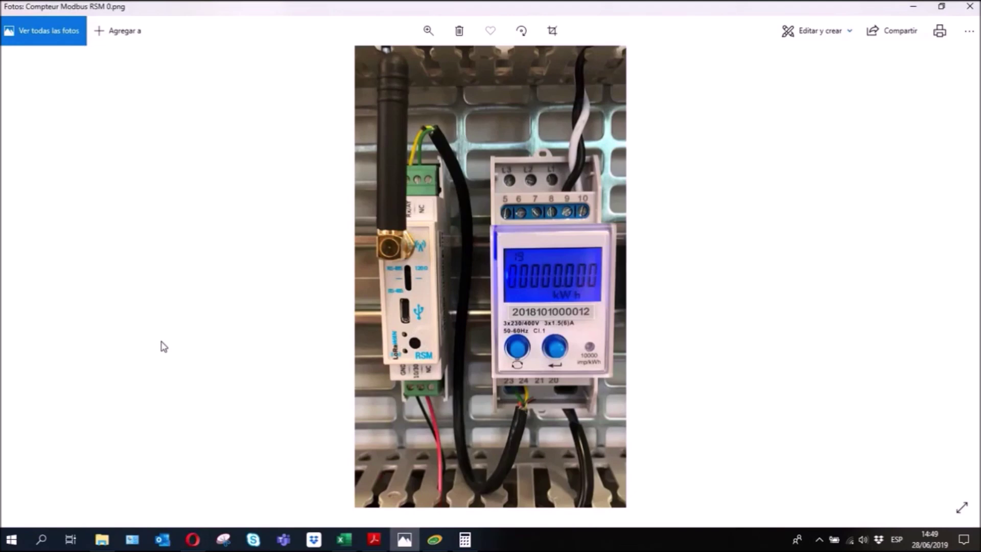
left_click(195, 540)
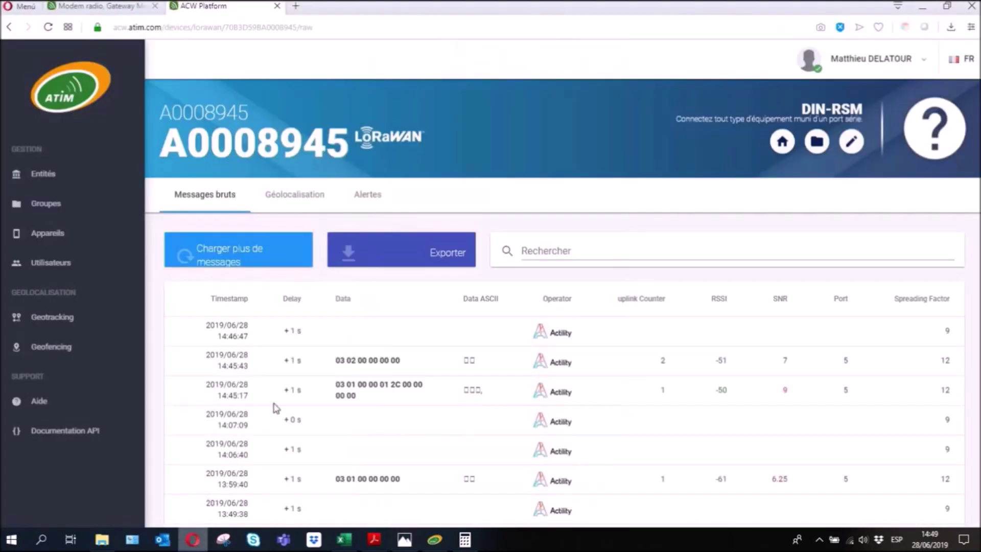
left_click(185, 266)
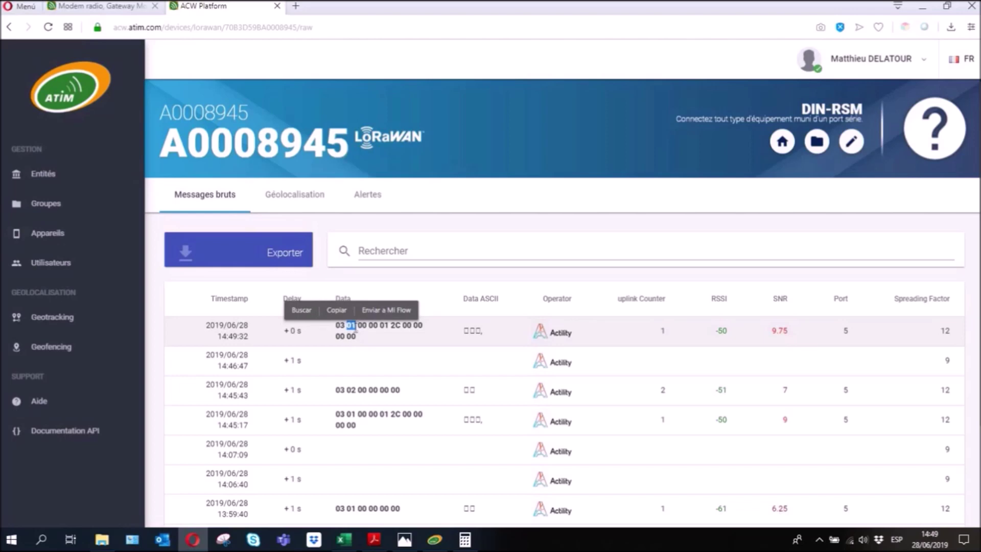
Examine the data bytes of the 14:49:32 message and match them to Phase A current and active power in the Excel table
left_click(366, 327)
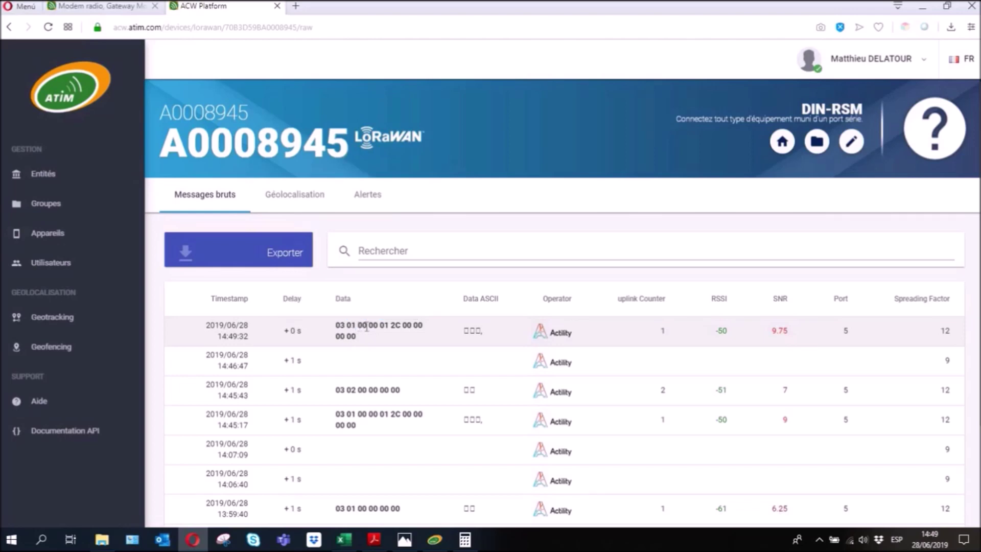
mouse_move(395, 330)
left_mouse_down()
mouse_move(412, 336)
mouse_move(378, 340)
left_mouse_up()
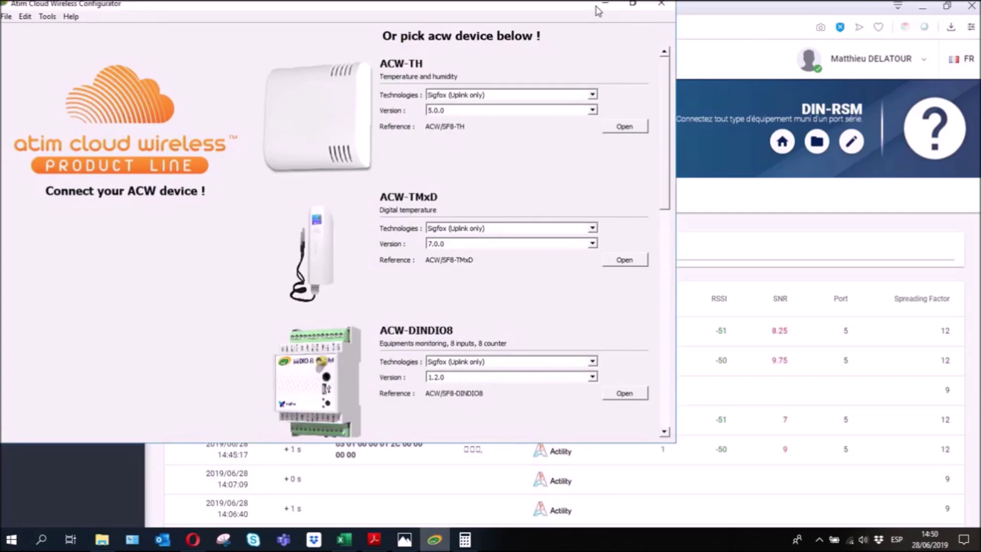
left_click(614, 8)
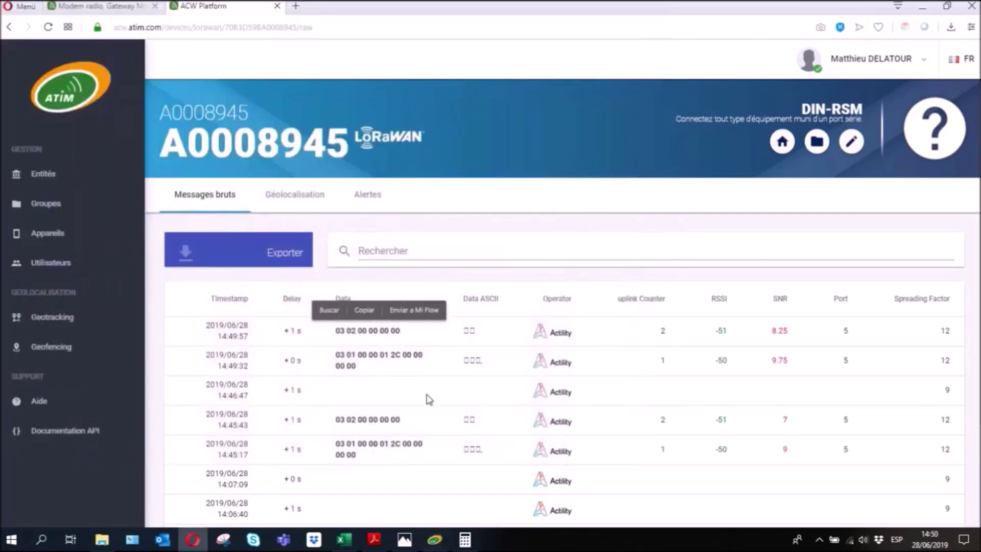
left_click(400, 360)
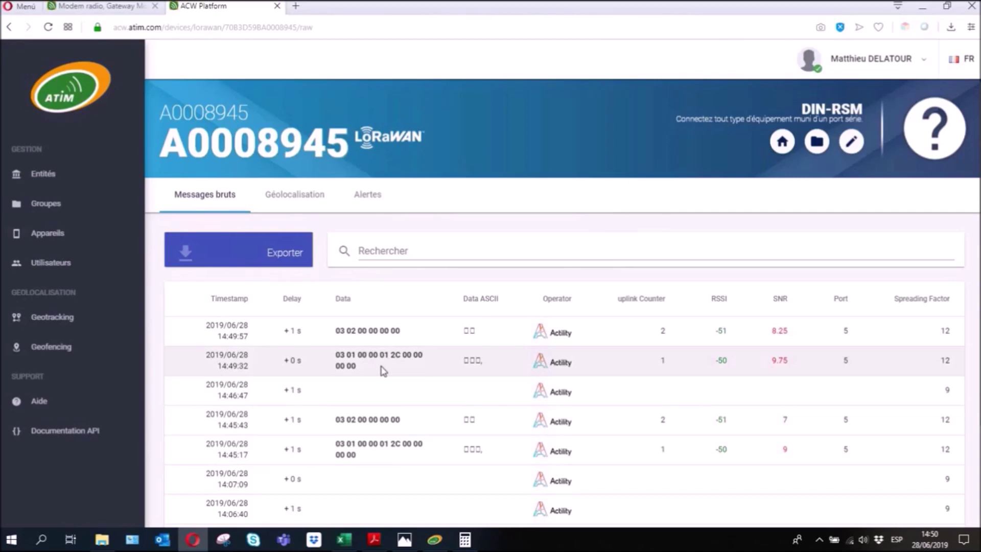
left_click(344, 539)
left_click_drag(114, 263, 207, 266)
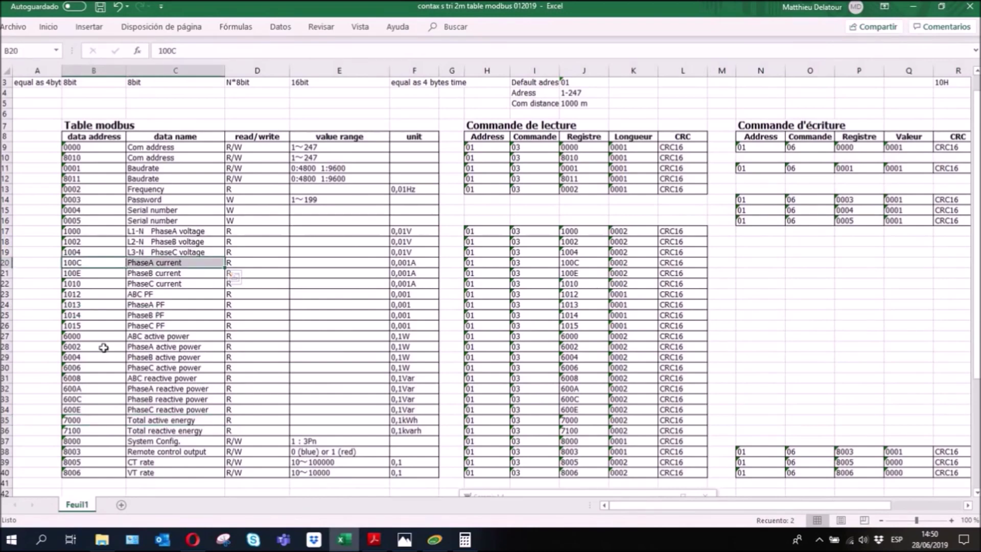
left_click_drag(104, 348, 203, 345)
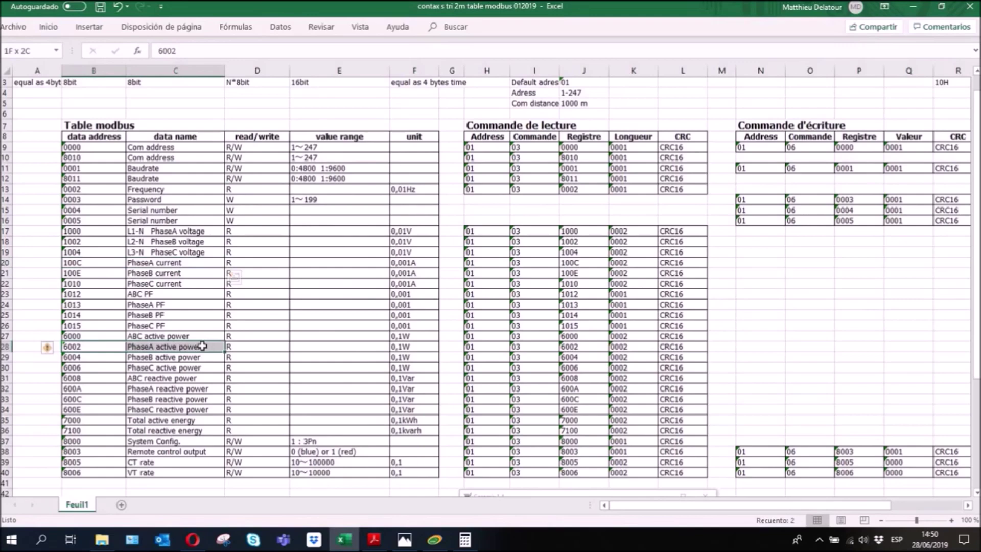
Return to the ACW Platform and examine the radio header byte and the four data bytes of the 14:49:57 message
left_click(193, 540)
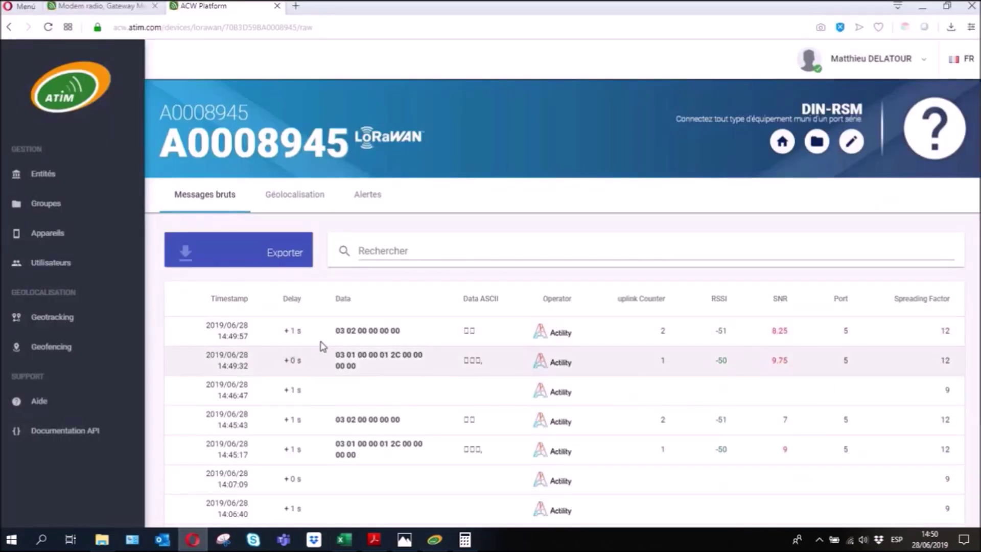
double_click(352, 331)
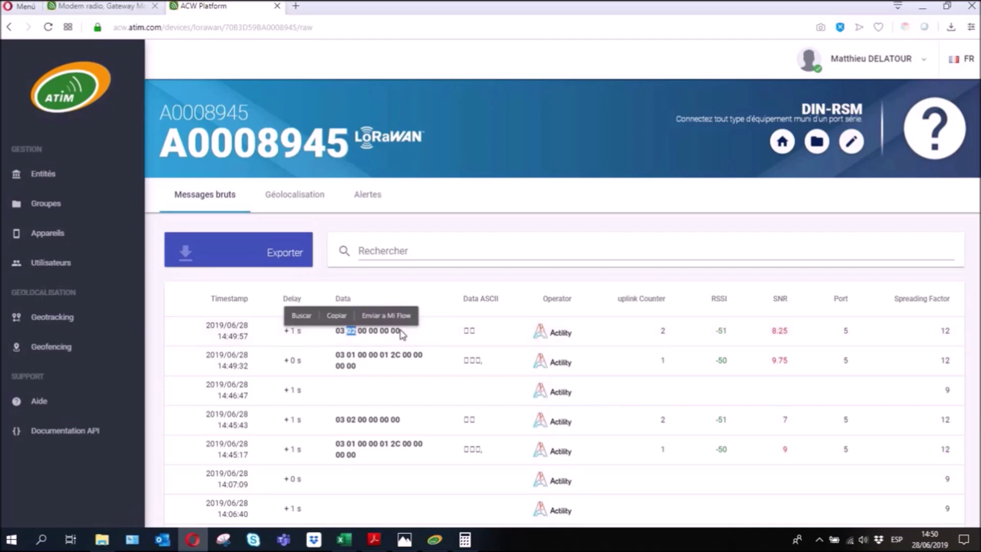
left_click_drag(363, 333, 403, 337)
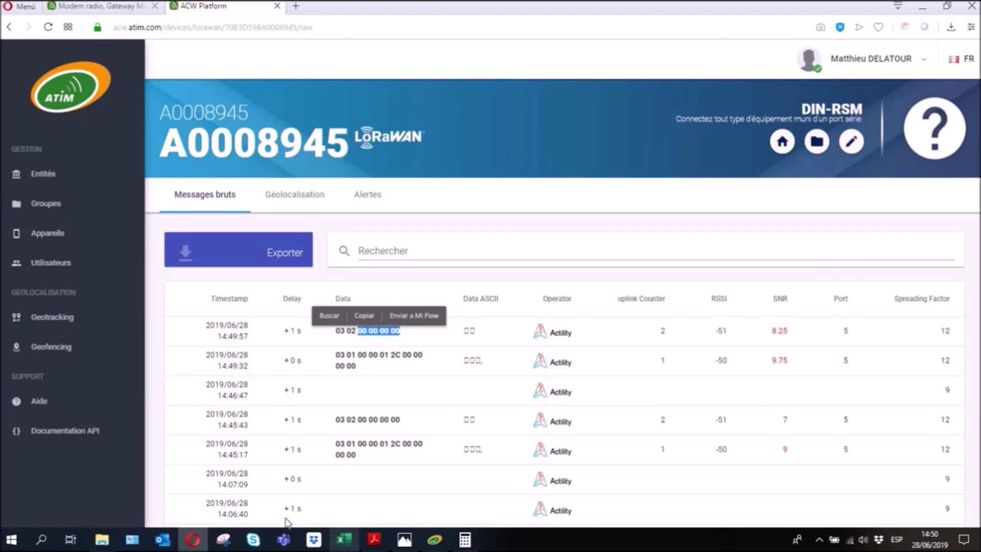
Match the 14:49:57 message's data bytes to the Total active energy row in the Excel table and return to the ACW Platform
left_click(344, 543)
left_click_drag(106, 422, 206, 421)
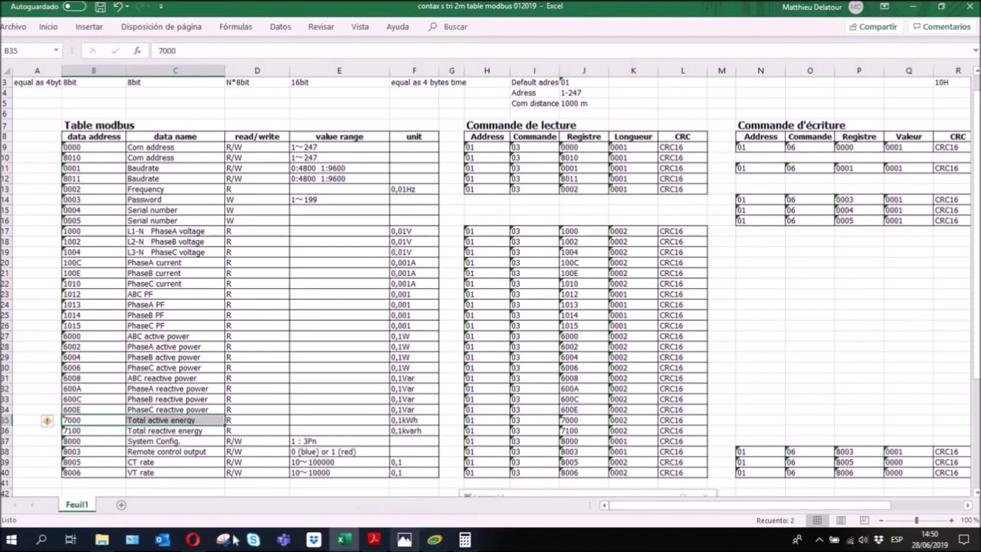
left_click(205, 538)
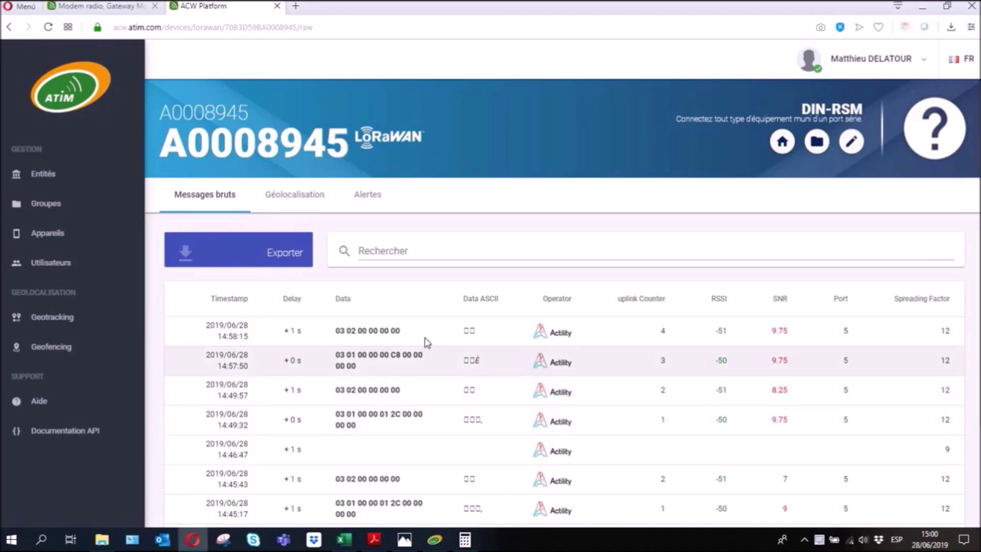
Examine the newer 14:57:50 message, comparing its first four data bytes with those of the 14:49:32 message
left_click_drag(357, 351, 373, 377)
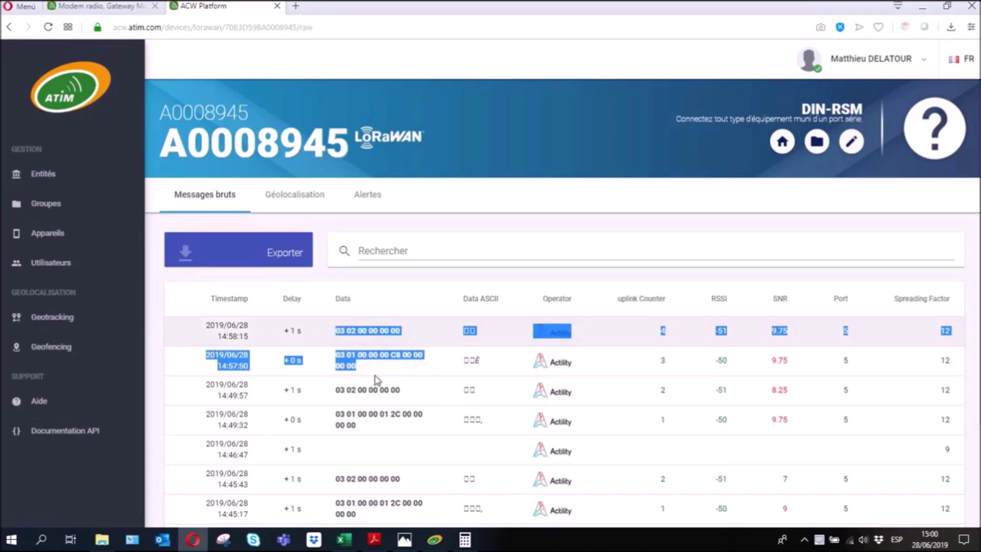
left_click(376, 374)
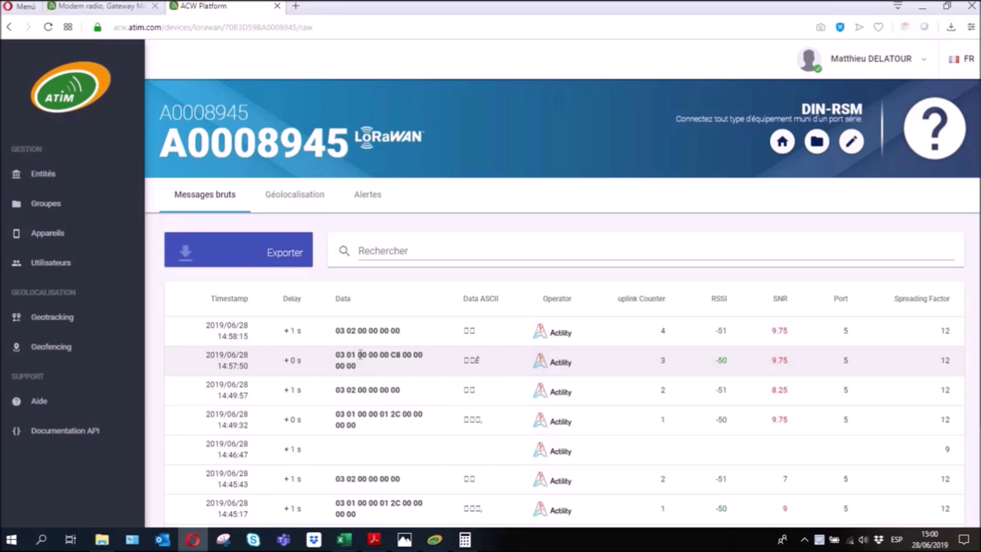
left_click_drag(358, 355, 394, 370)
left_click(393, 365)
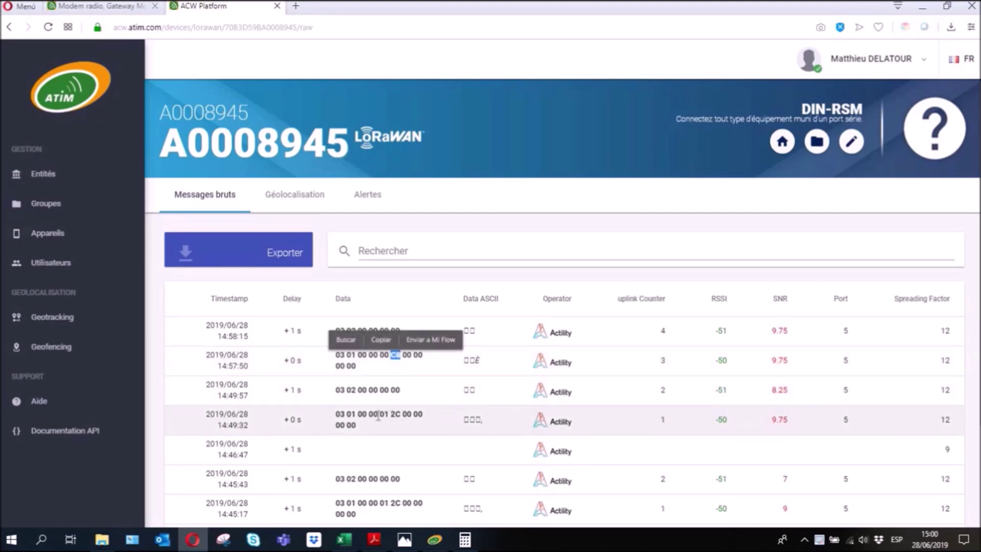
left_click_drag(405, 358, 415, 368)
left_click(389, 357)
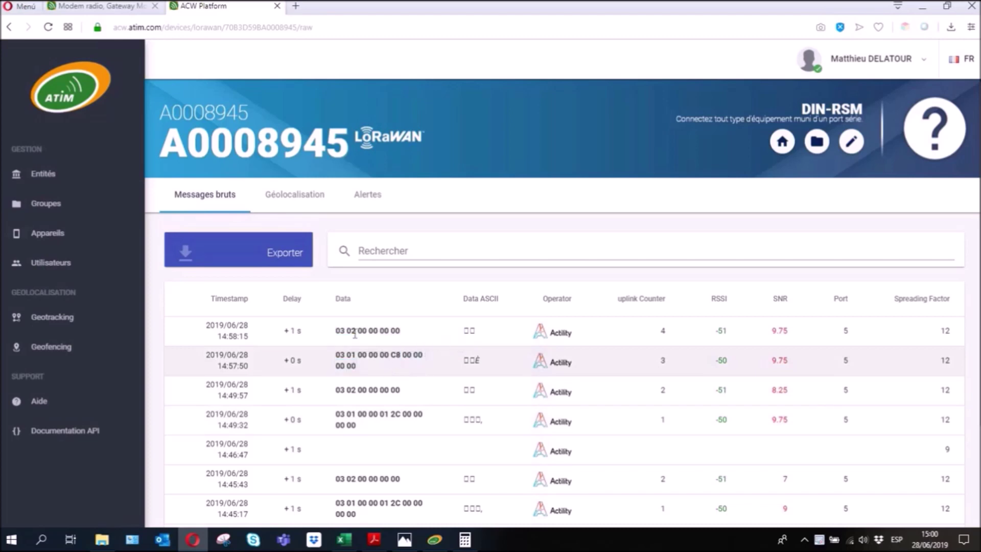
Check the hexadecimal byte C8 of the 14:57:50 message in decimal with the programmer Calculator and return to the ACW Platform
double_click(393, 356)
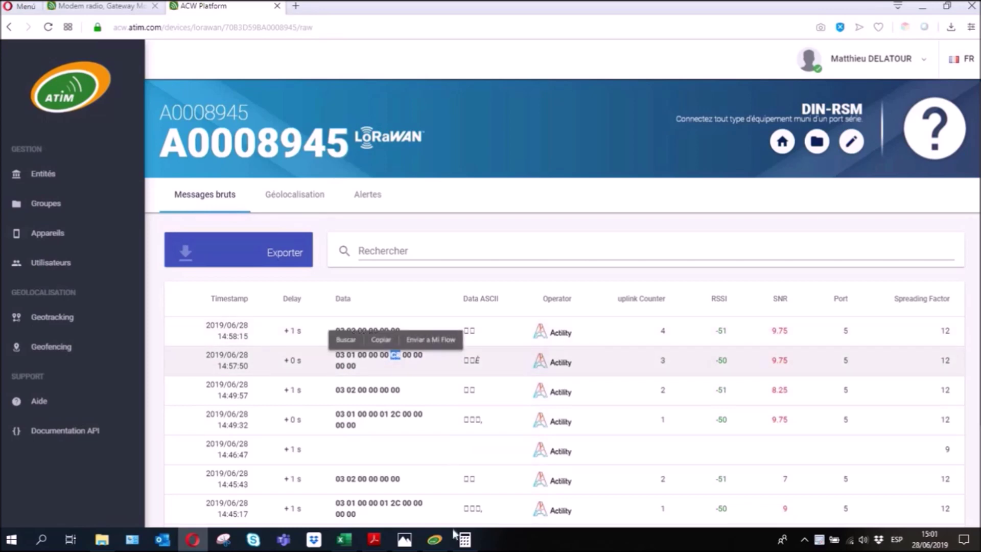
left_click(464, 542)
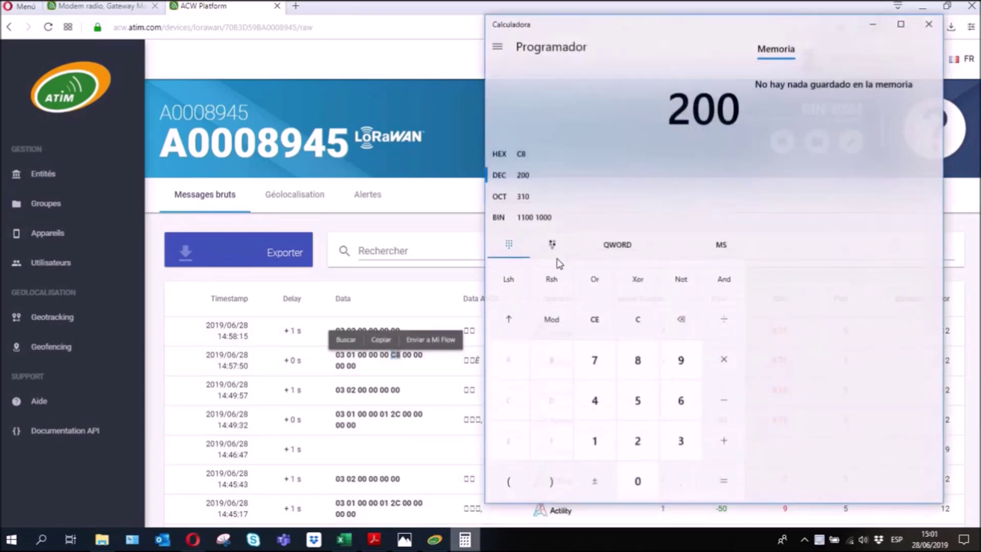
left_click(499, 152)
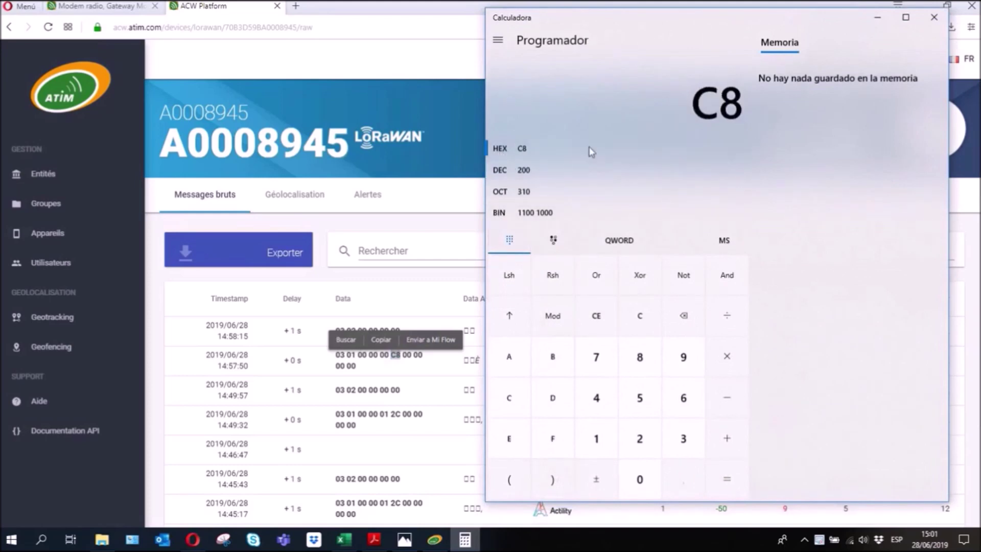
left_click(508, 172)
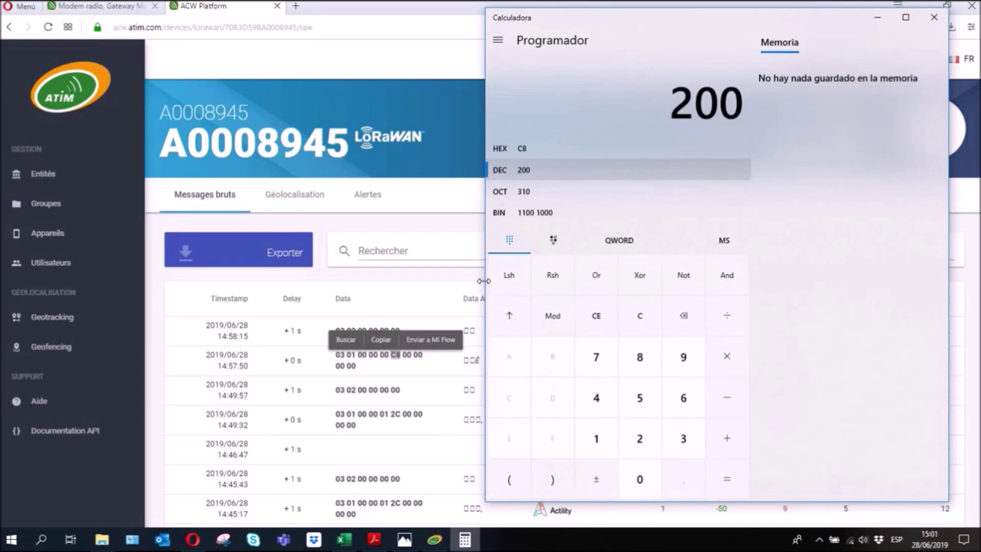
left_click(396, 360)
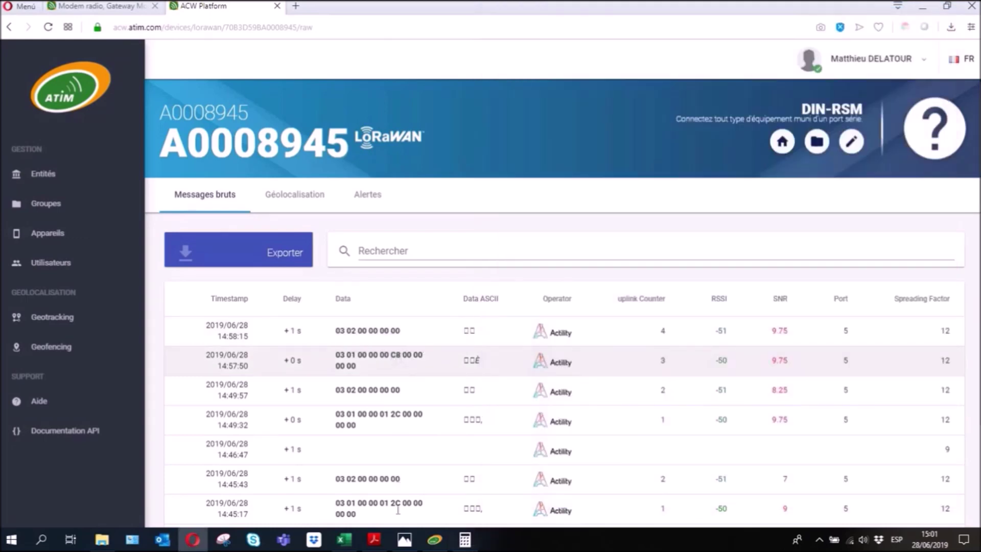
Check the units in the Excel table and match the last four bytes of the 14:57:50 message to Phase A active power
left_click(344, 539)
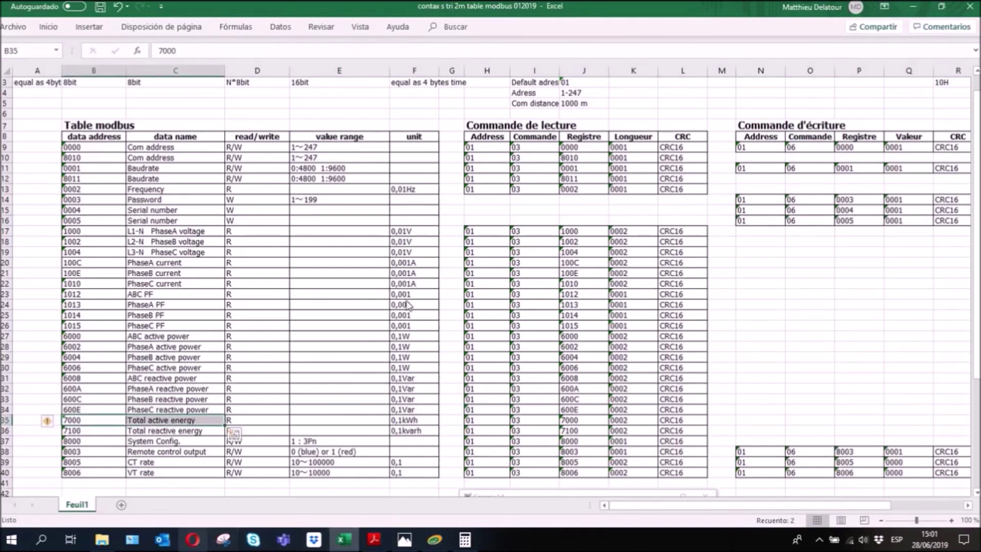
left_click(193, 540)
left_click_drag(416, 355, 405, 373)
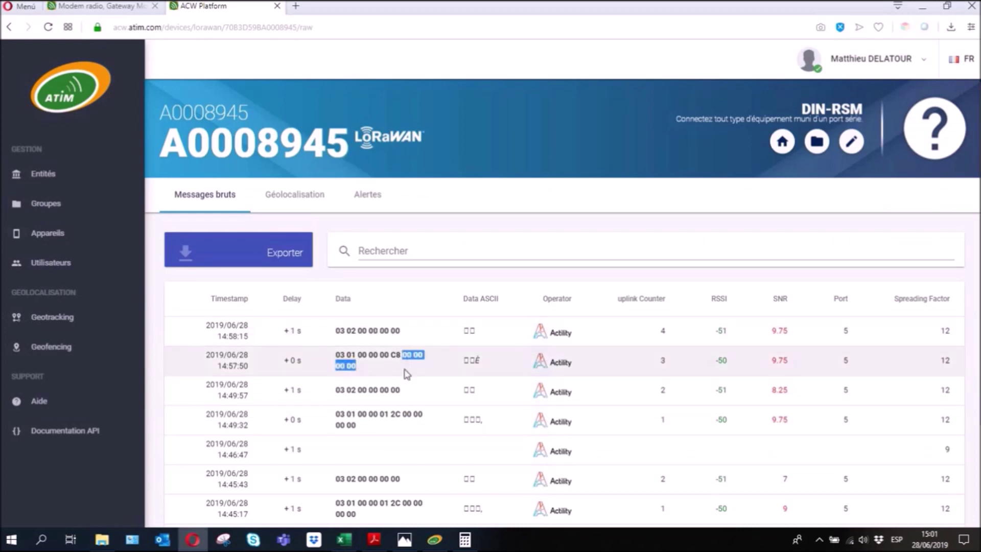
left_click(348, 543)
left_click_drag(93, 347, 199, 347)
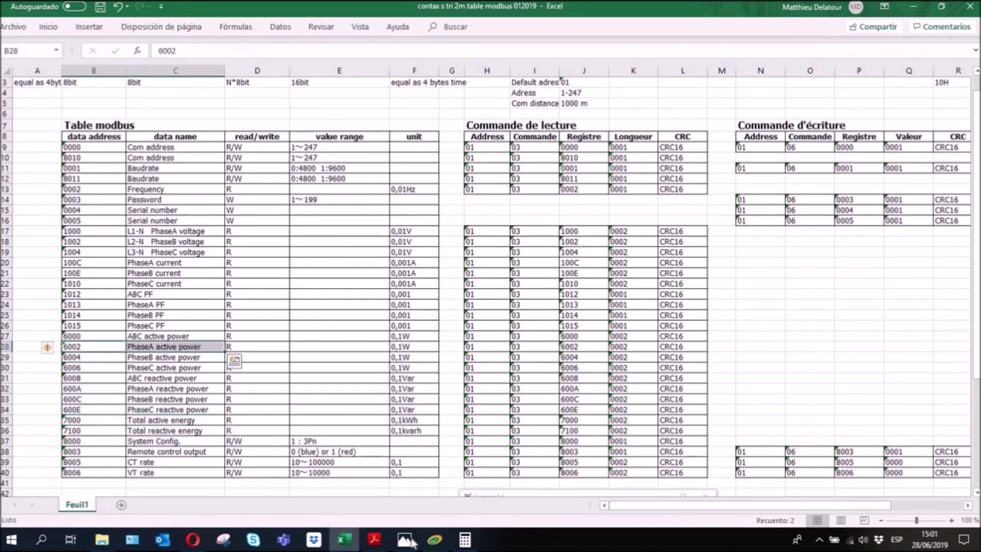
left_click(192, 540)
left_click(358, 349)
Examine the 02 header and four data bytes of the 14:58:15 message and match them to Total active energy, register 7000, in Excel
left_click_drag(346, 331, 364, 332)
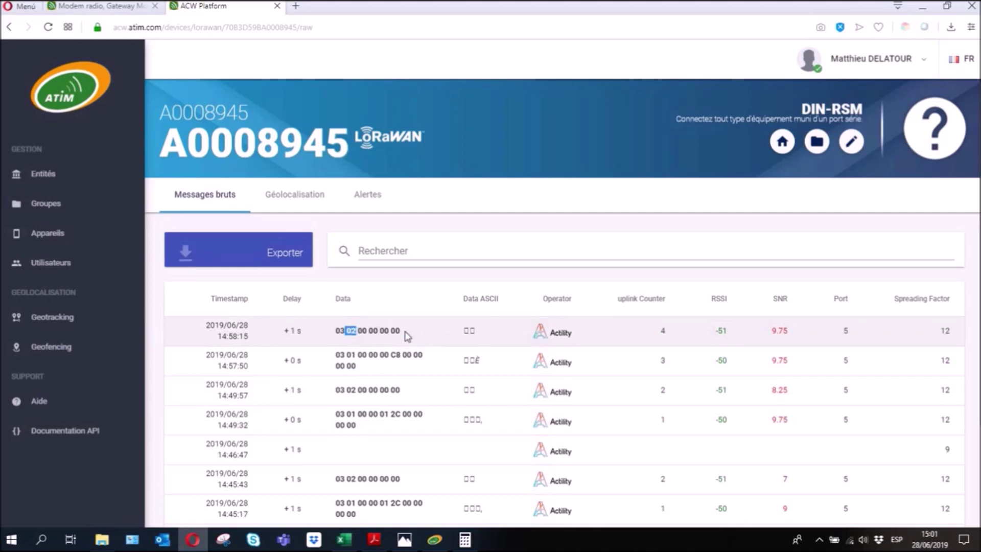
left_click_drag(403, 331, 360, 328)
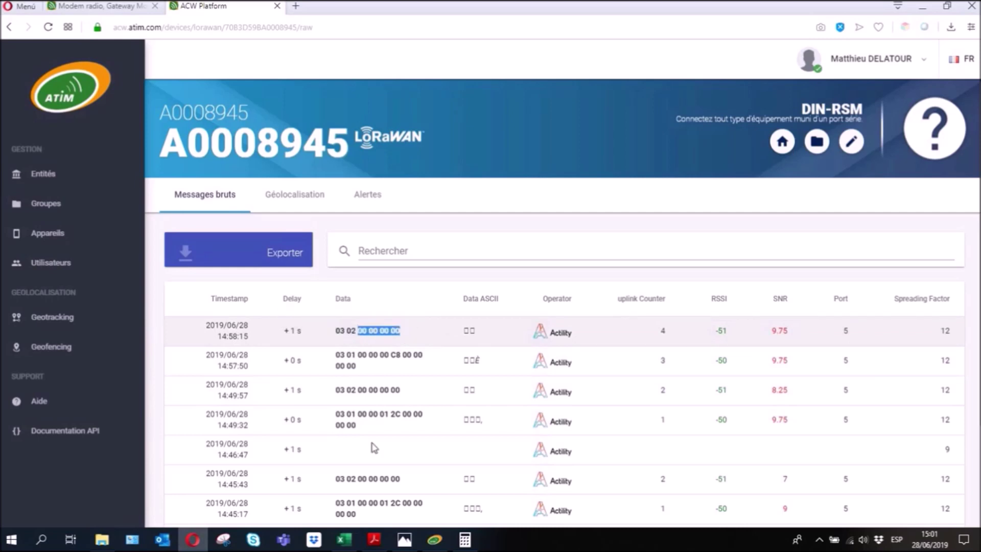
left_click(344, 539)
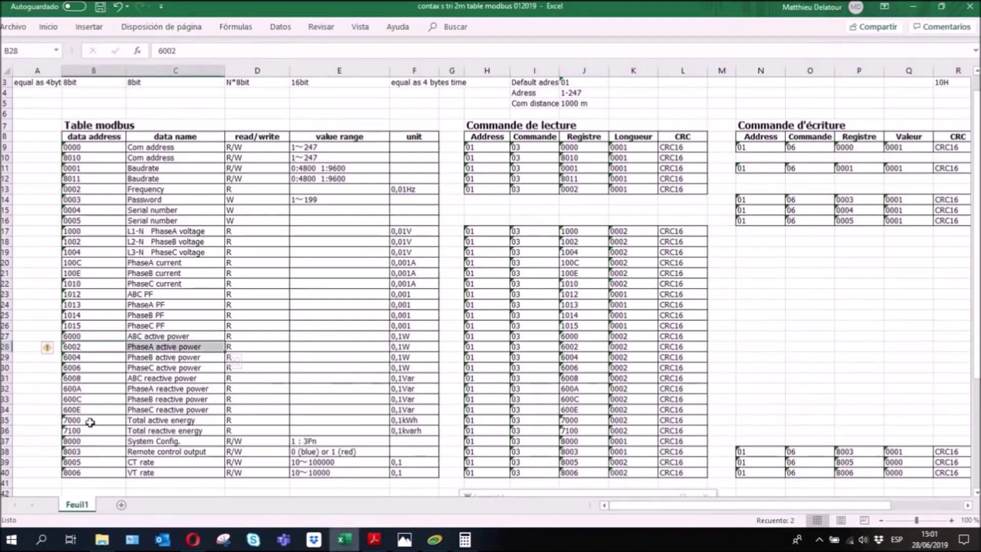
left_click(87, 420)
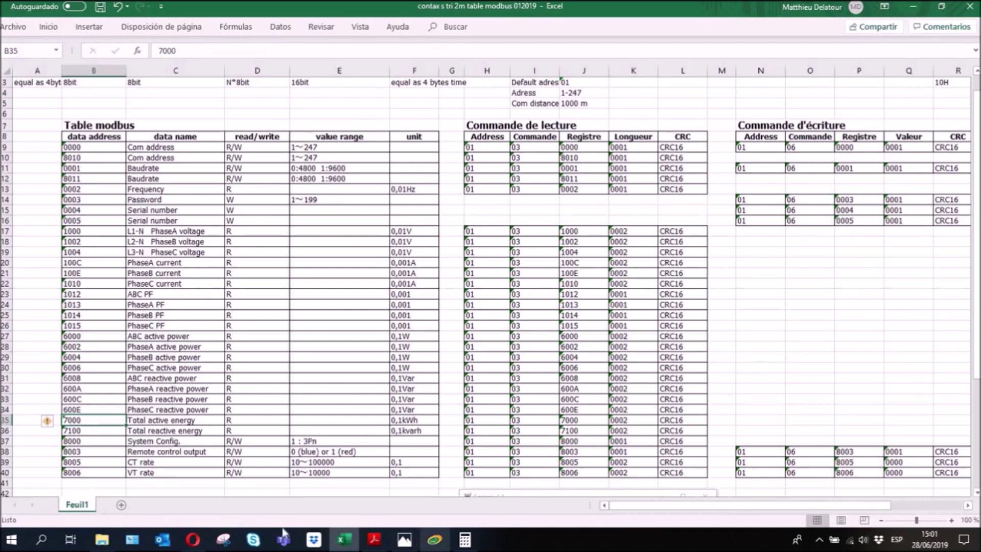
key("alt+Tab")
left_click(391, 367)
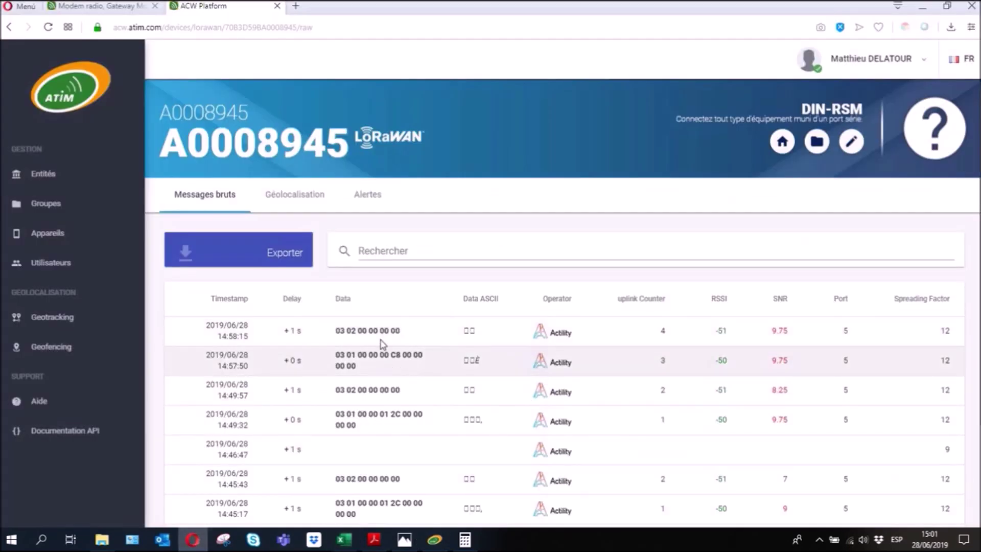